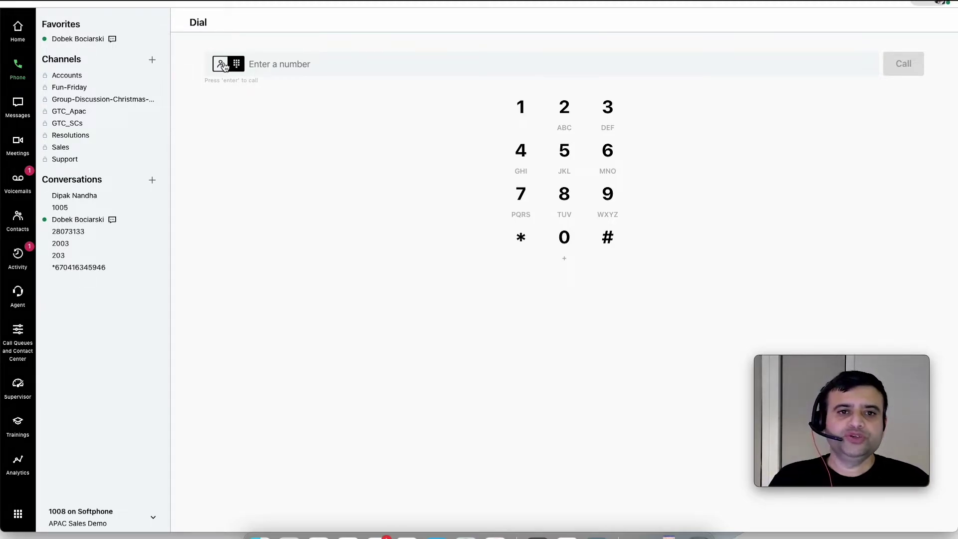
Look at the dial screen's contact list and the upcoming meetings, ending back on the dial pad
click(221, 64)
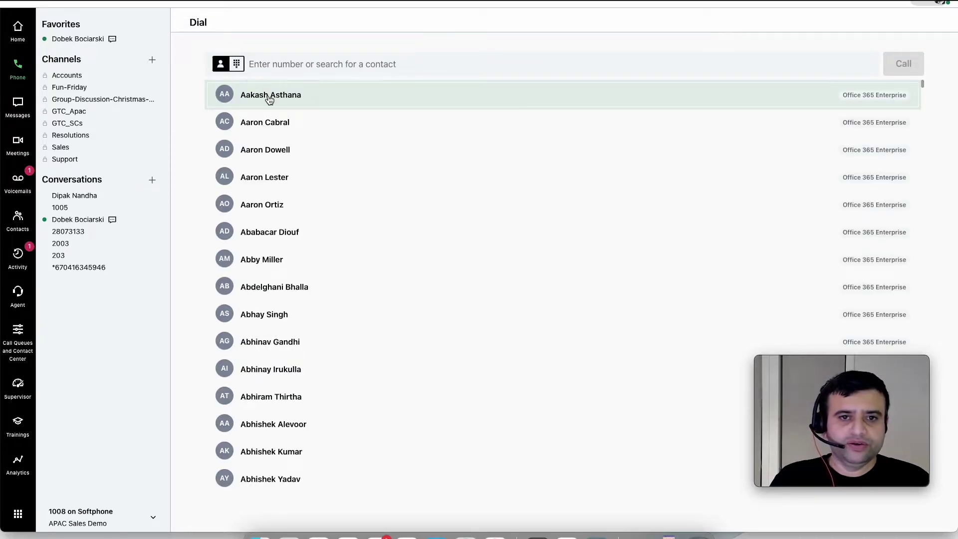
click(16, 145)
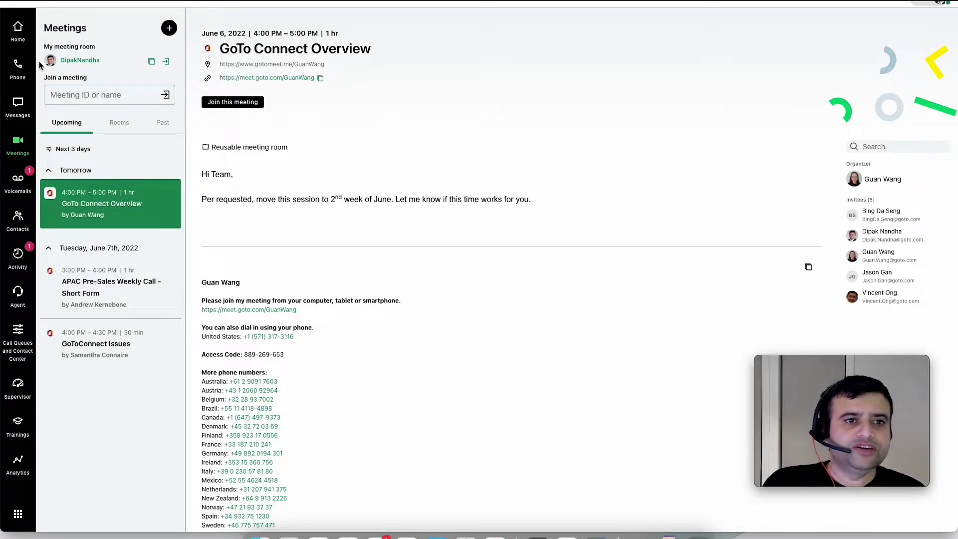
click(23, 71)
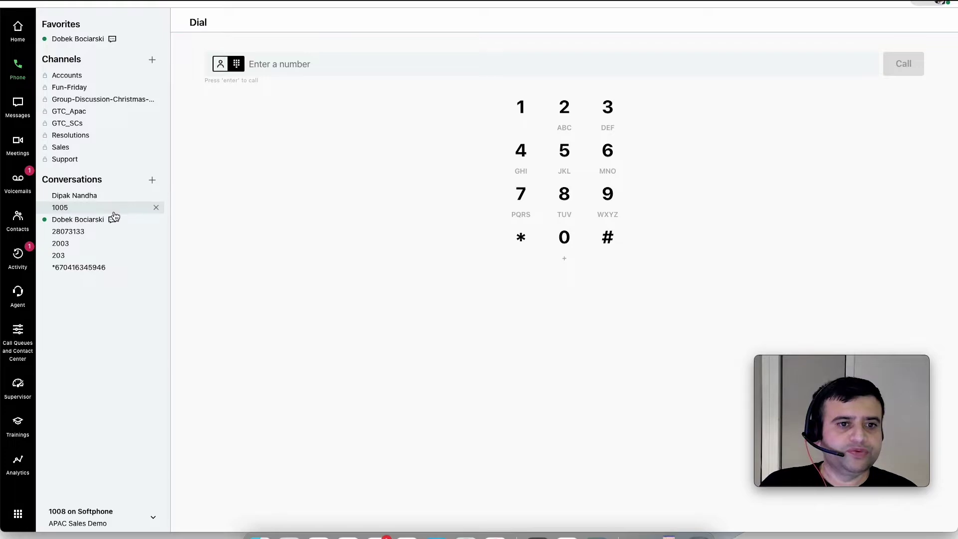
Check the status note of the online contact under Conversations and open the direct message thread with that contact
mouse_move(110, 221)
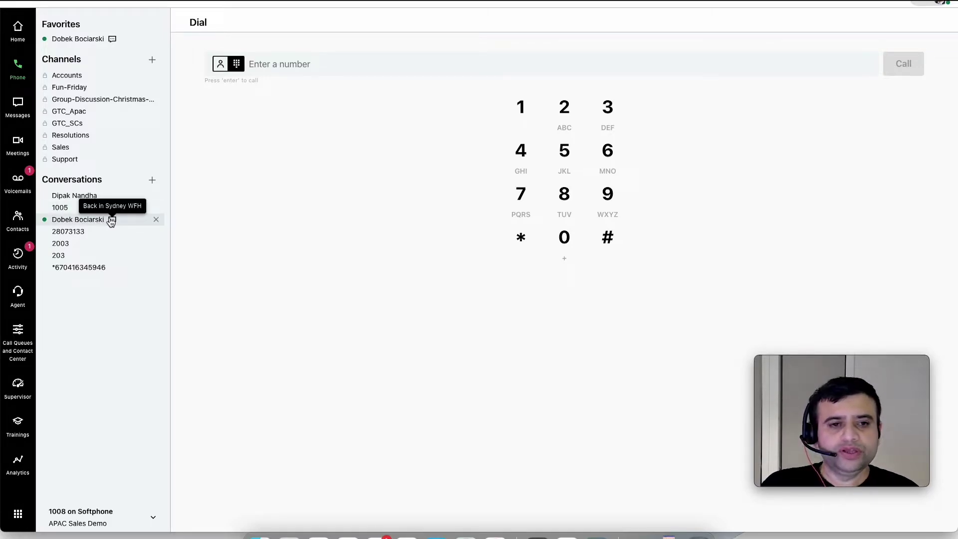
click(111, 222)
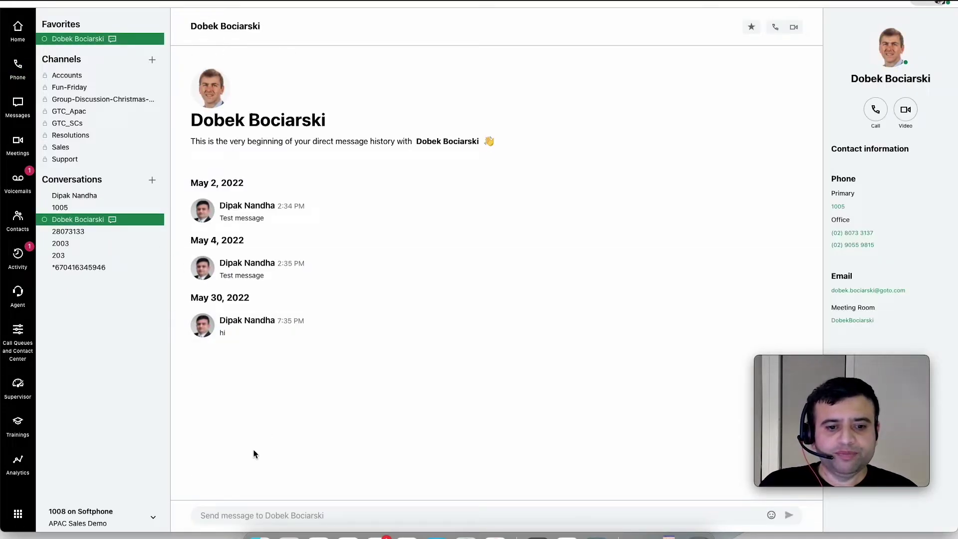
click(245, 514)
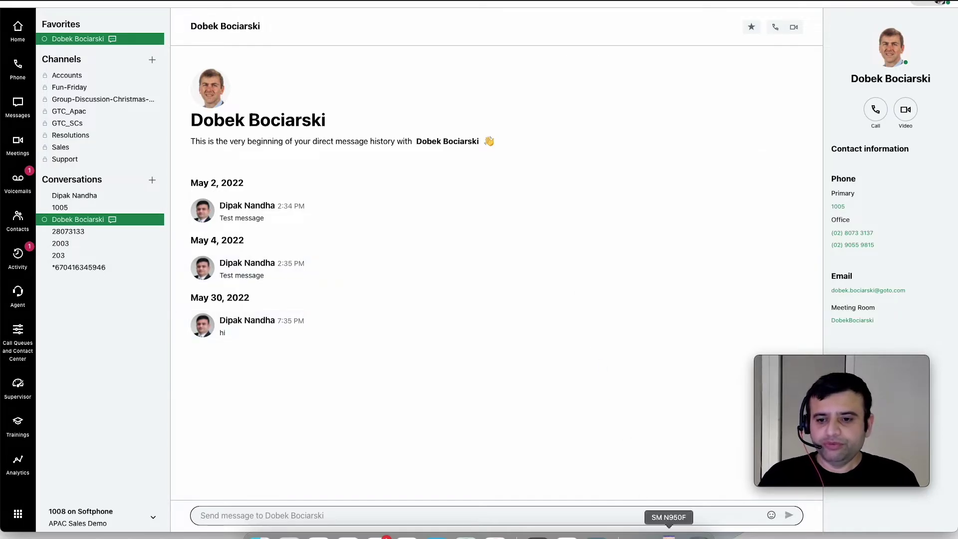
Switch to the web browser, load app.goto.com in a blank tab and open its Phone page
click(640, 534)
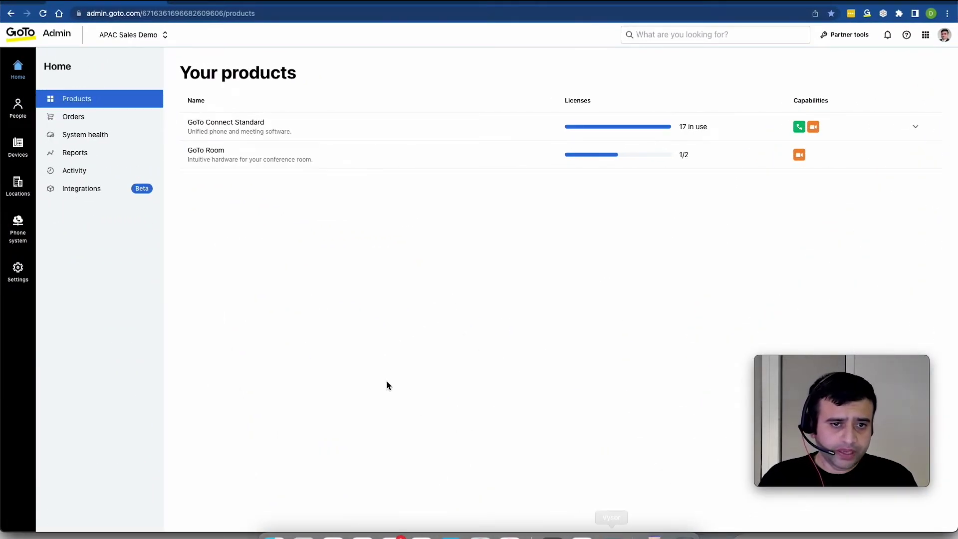
click(179, 2)
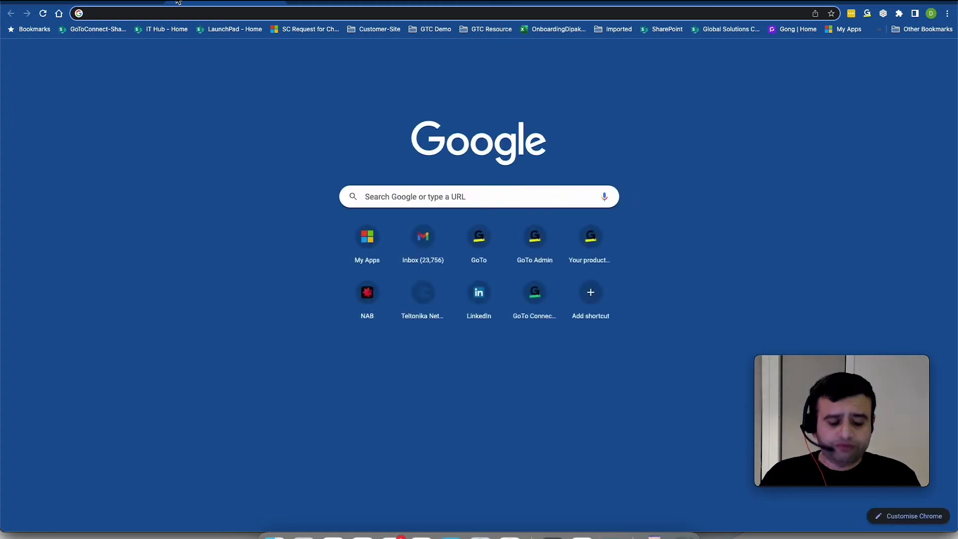
text(app.goto.com)
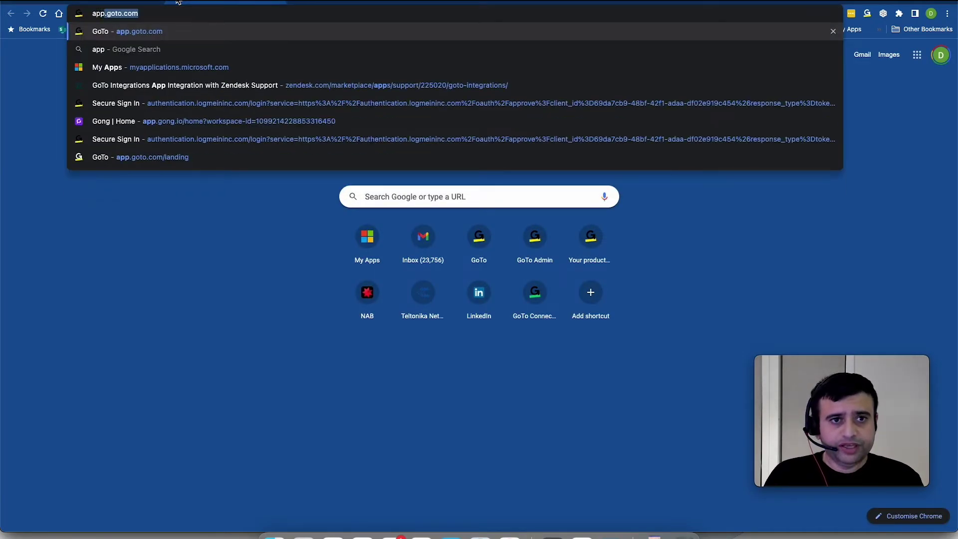
key(Return)
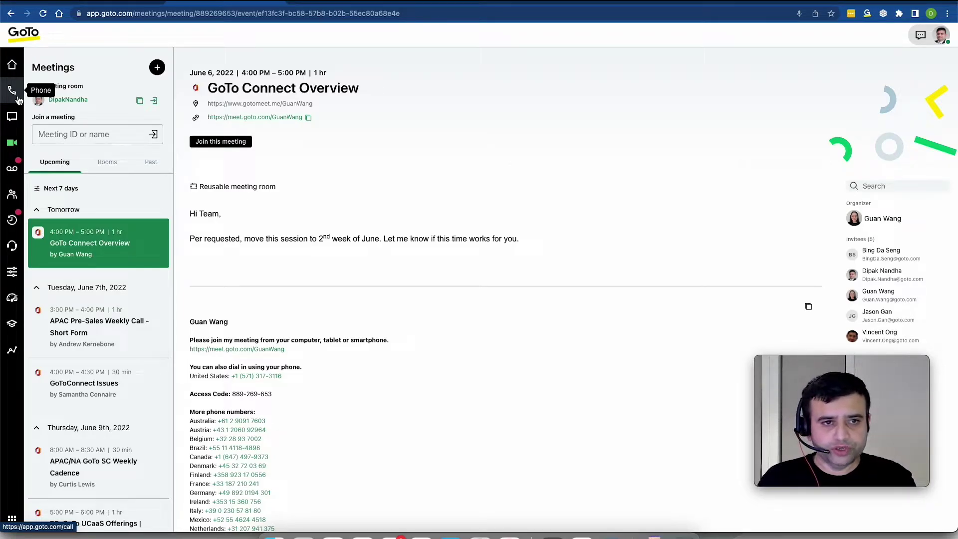
click(19, 100)
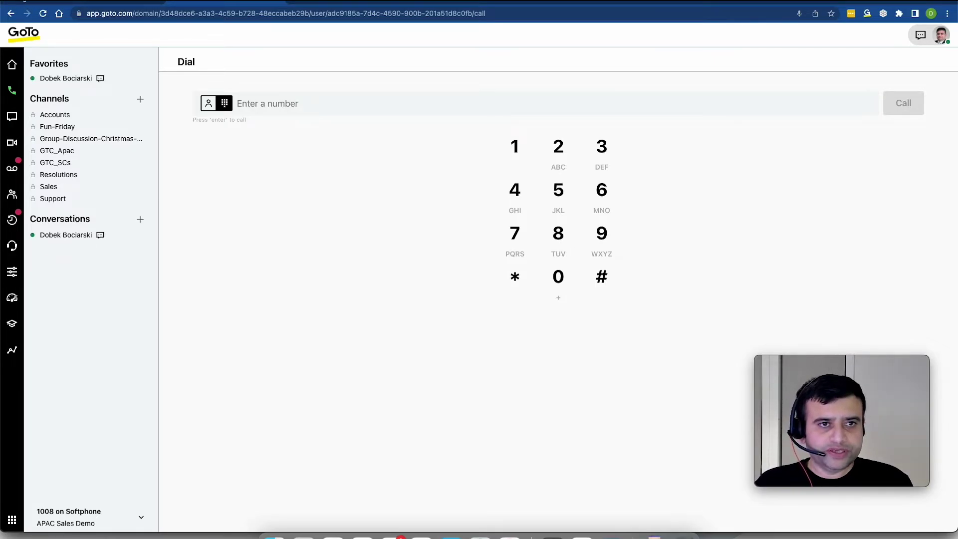
Switch from the browser and desktop app to the mirrored Android phone and open the GoTo mobile app's dial pad
key(super+m)
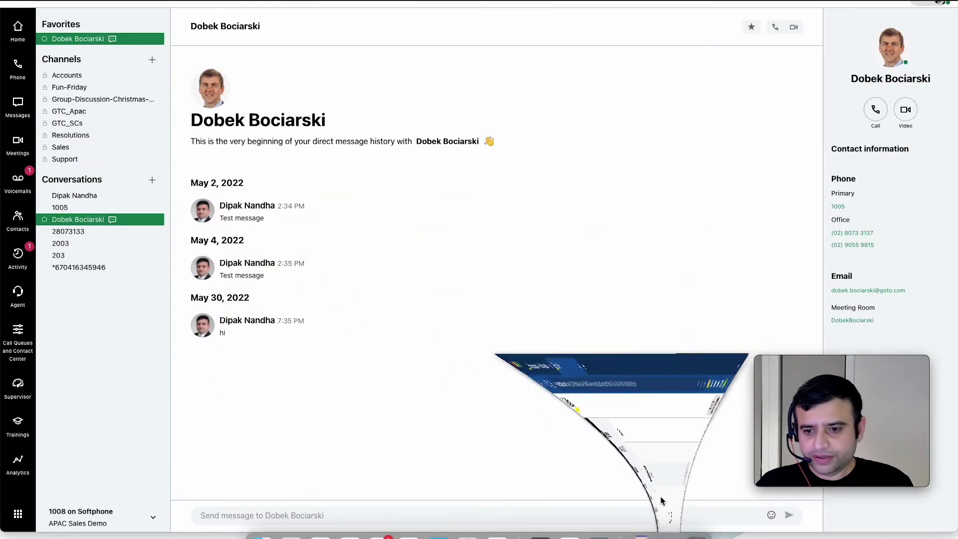
click(25, 2)
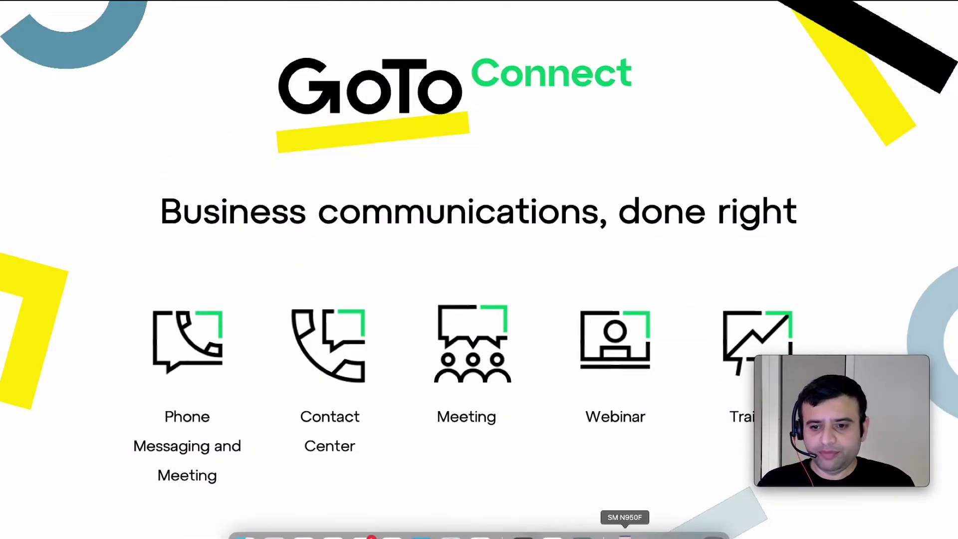
click(624, 534)
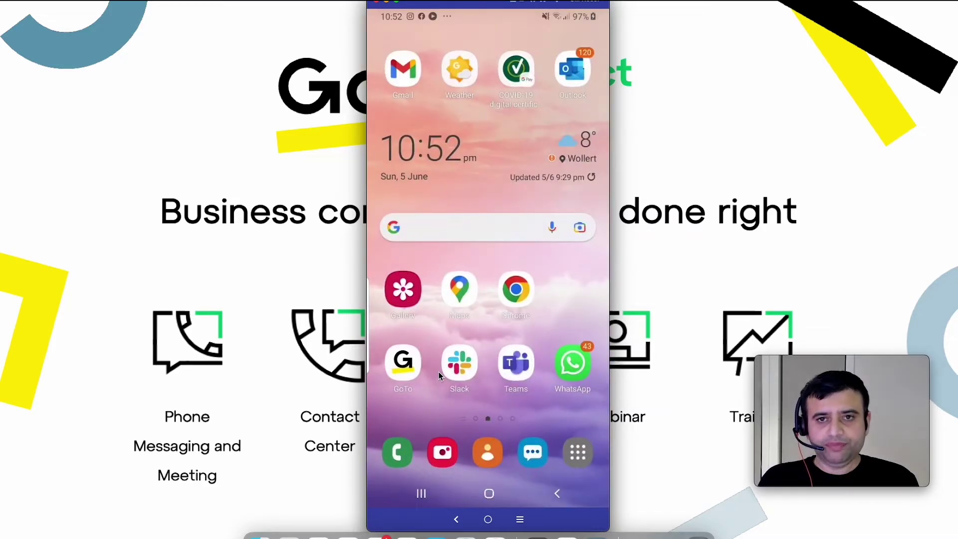
click(439, 375)
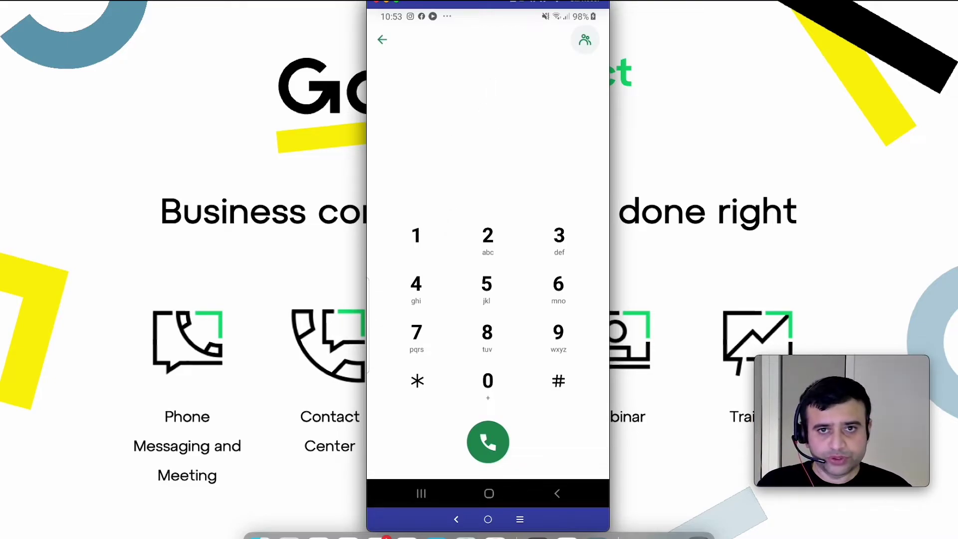
Switch back to the GoTo desktop app and accept the incoming call from Agent 1
click(374, 3)
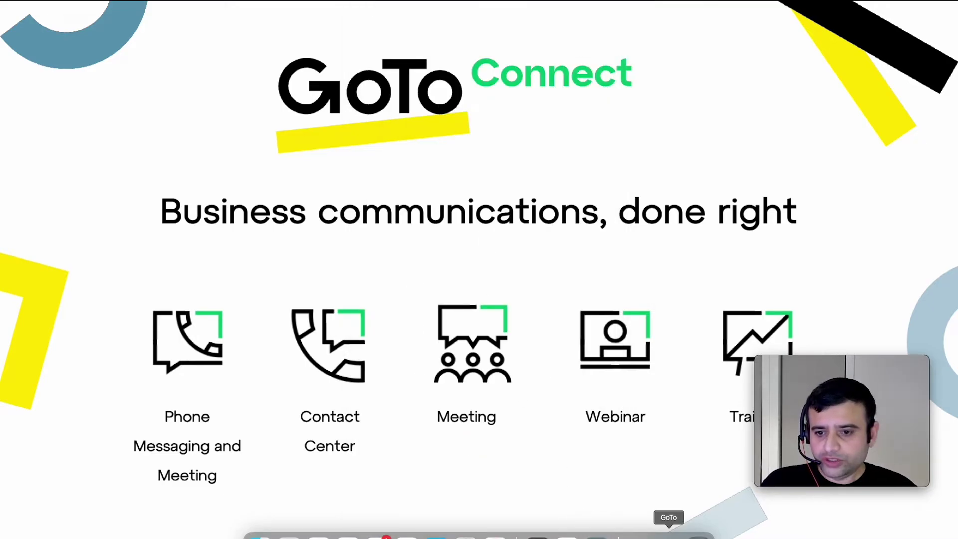
click(668, 534)
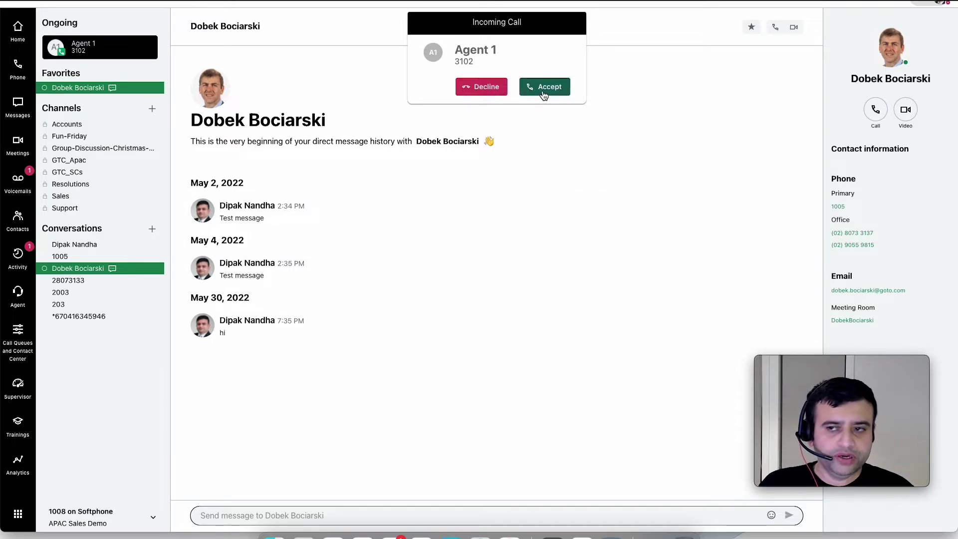
click(542, 95)
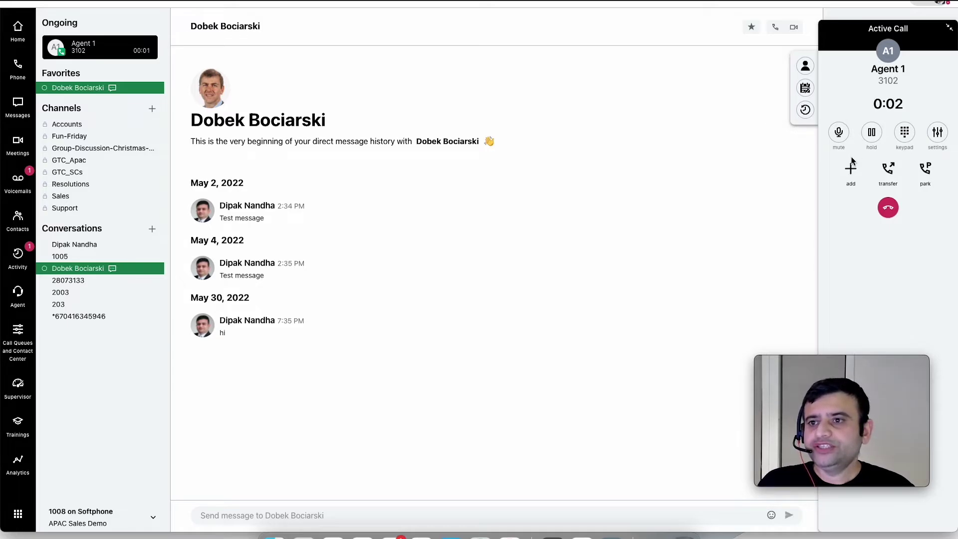
Mute the microphone on the active call and check the call's microphone and speaker settings
click(839, 140)
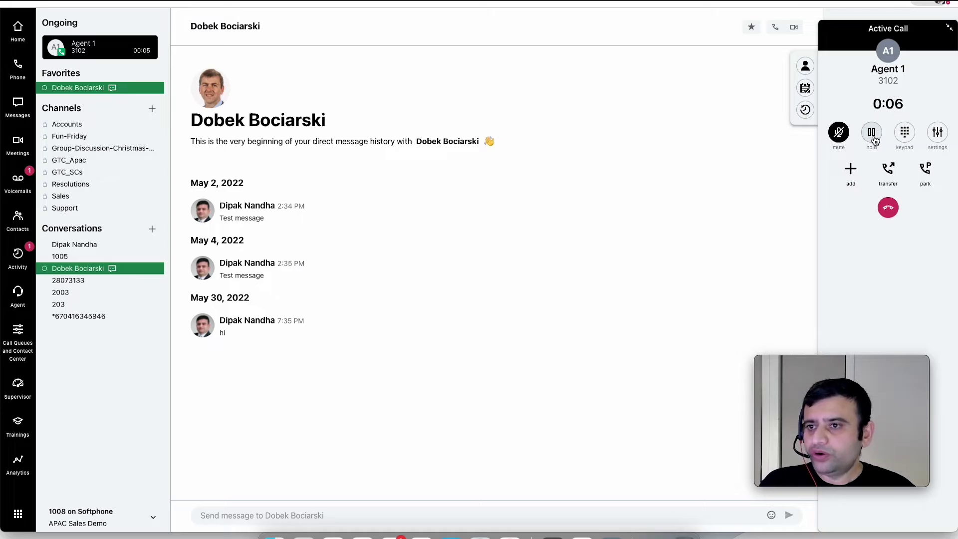
click(932, 136)
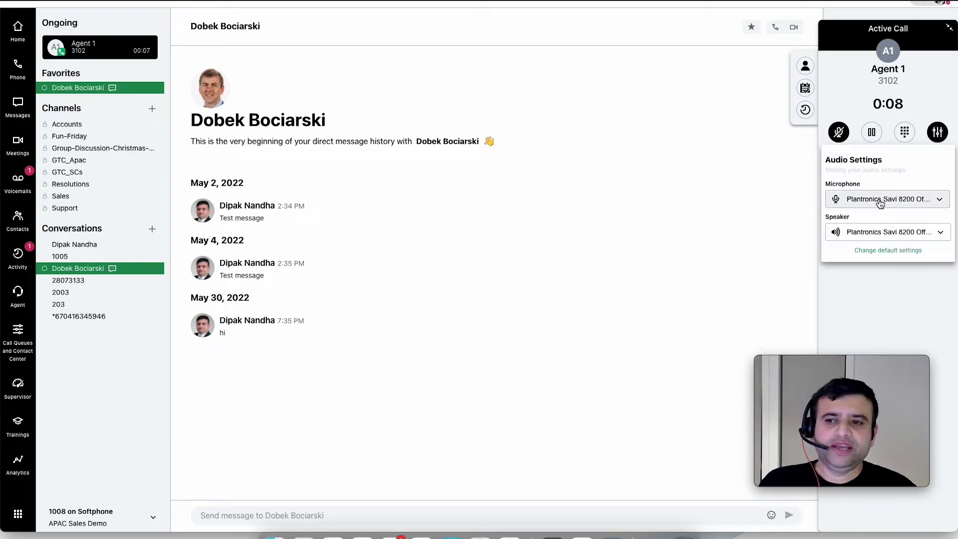
click(834, 305)
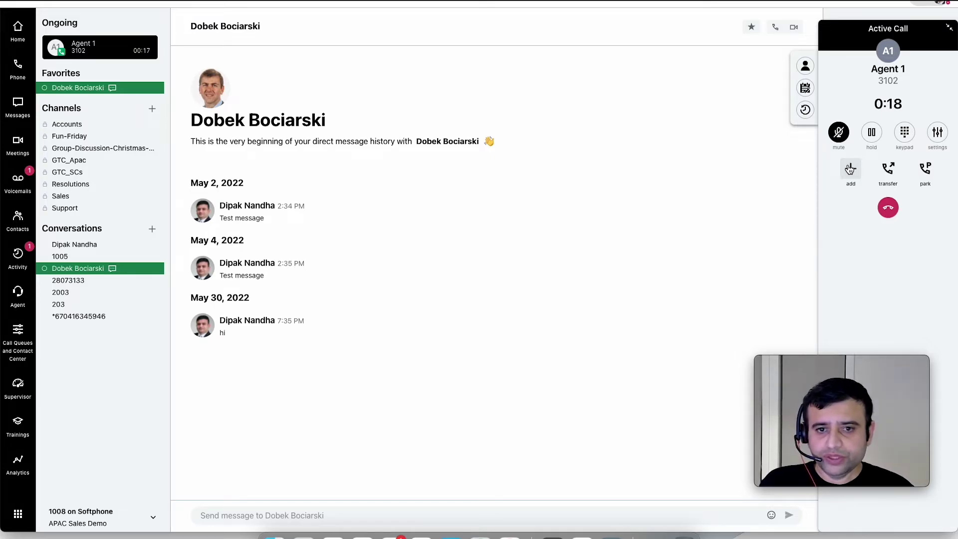
Search for a colleague as the transfer target, review the transfer options for the Agent 1 call, and close without transferring
click(887, 169)
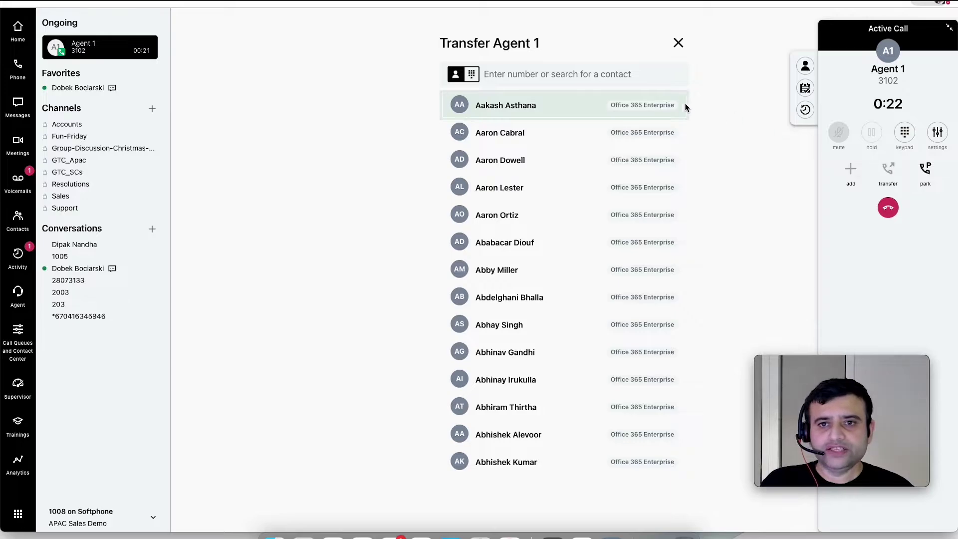
text(di)
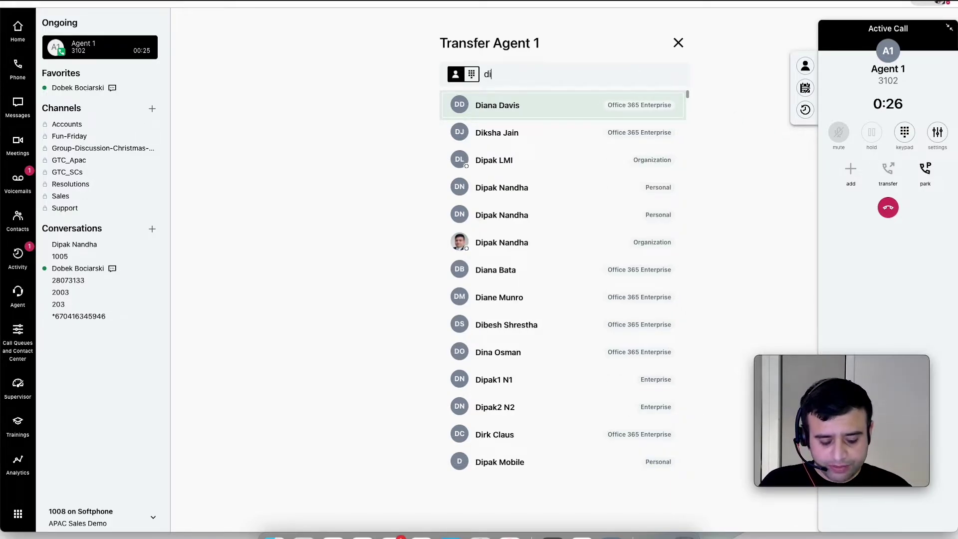
key(BackSpace)
text(obe)
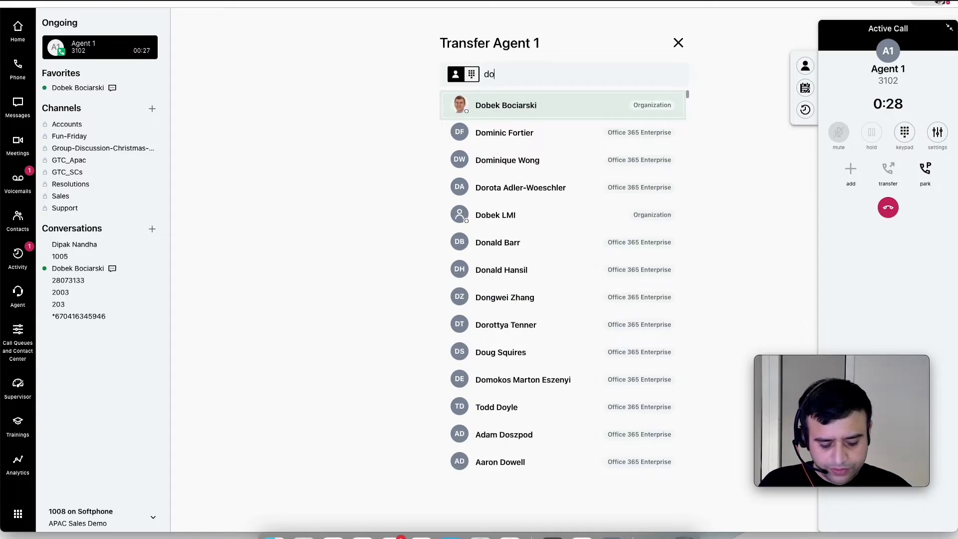
click(517, 109)
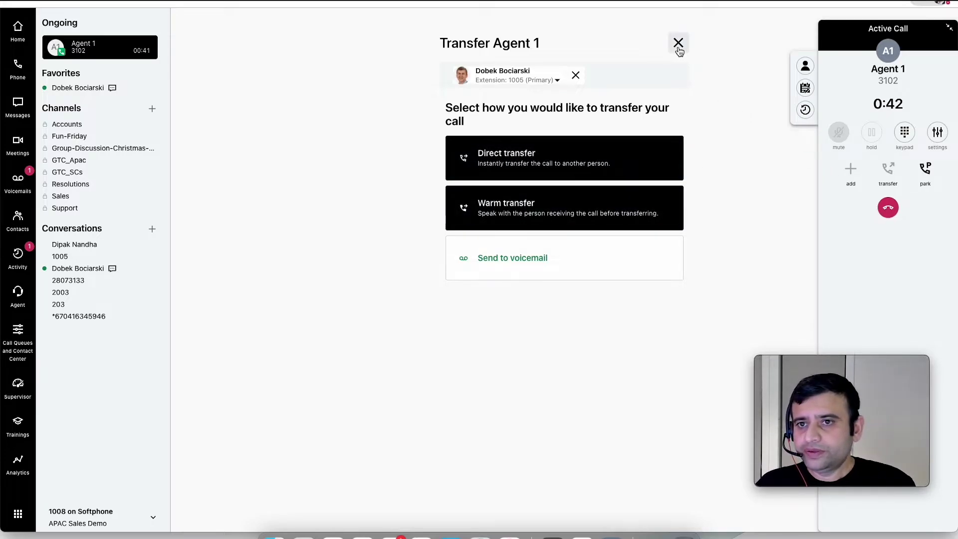
click(678, 42)
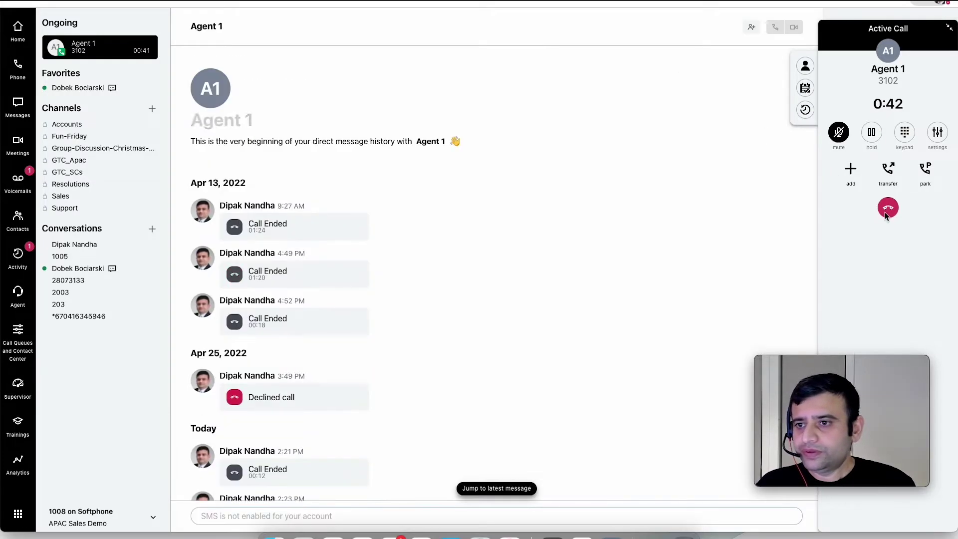
Park the active Agent 1 call in the preset park spot Spot 1
click(927, 176)
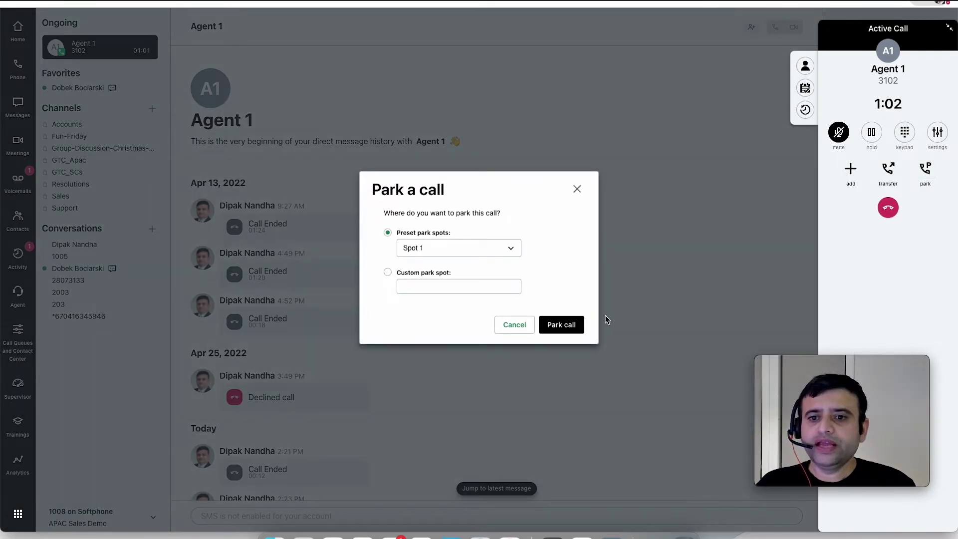
click(561, 325)
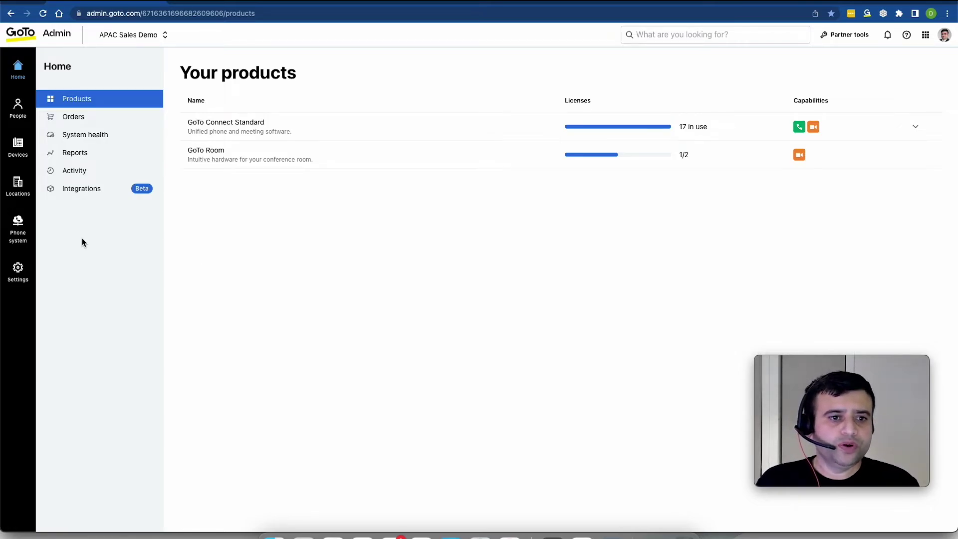
Switch to GoTo Admin in the browser and open the phone system's Test1 dial plan (extension 1021) in the editor
click(18, 234)
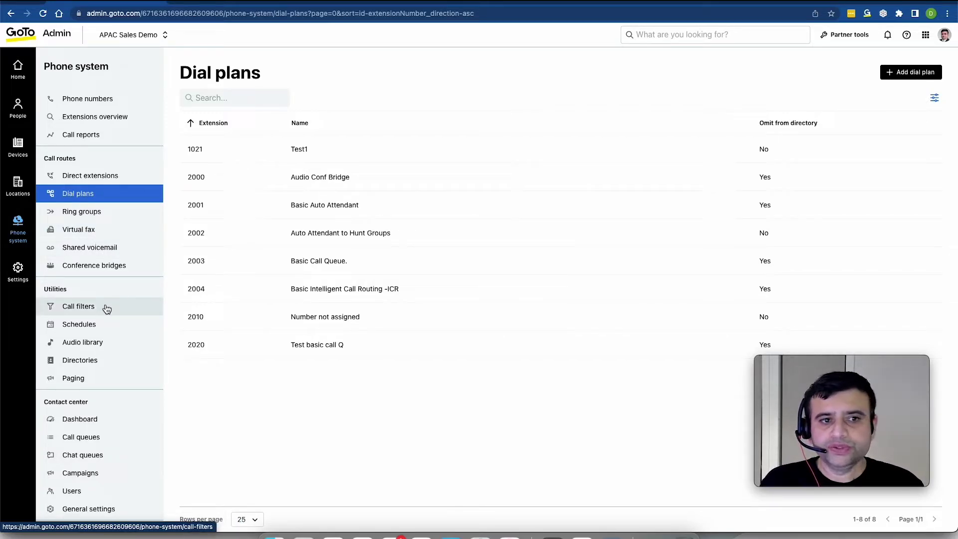
click(90, 200)
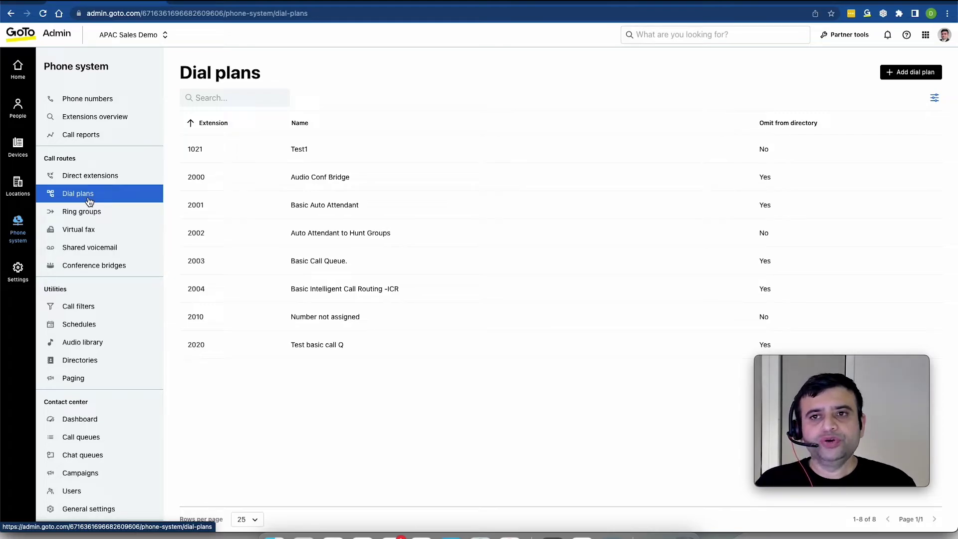
click(240, 156)
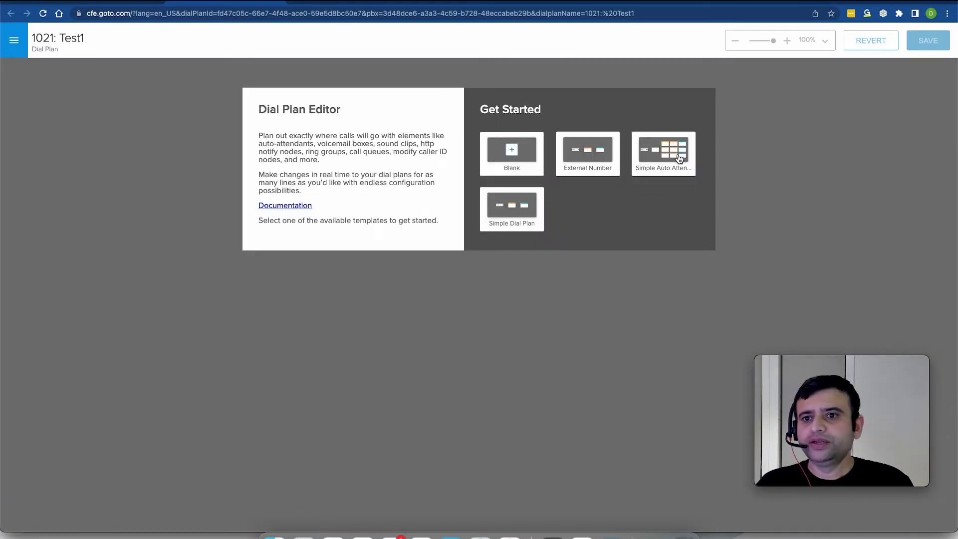
Build the Test1 dial plan from the Simple Auto Attendant template
click(679, 158)
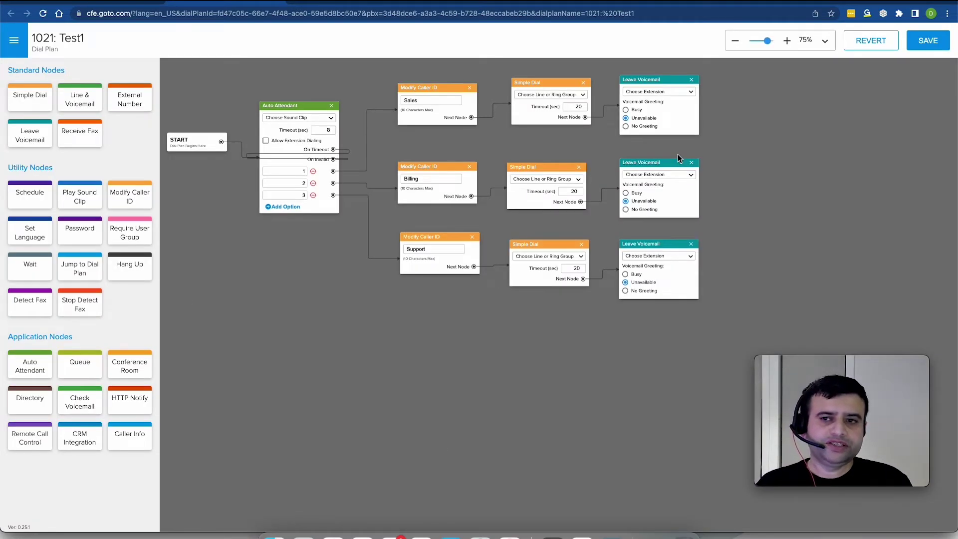
click(786, 42)
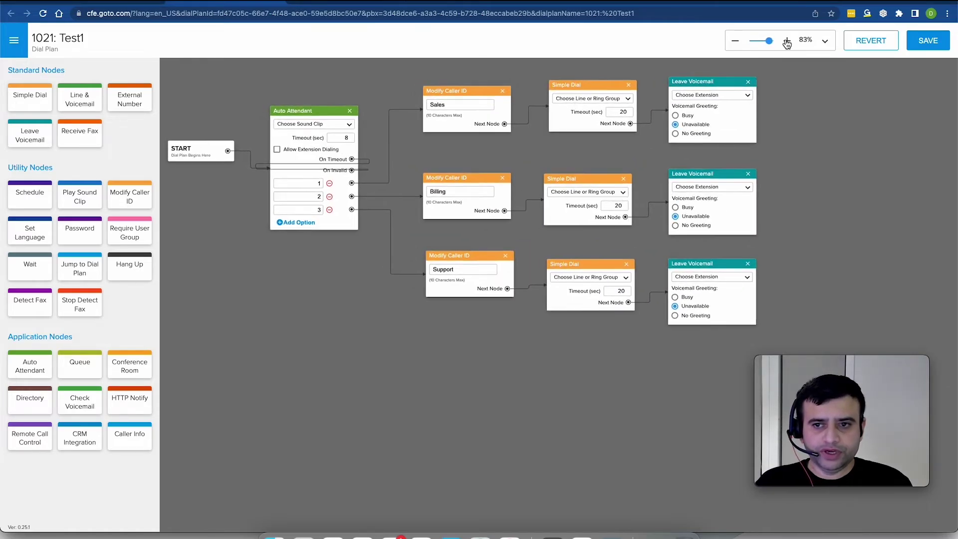
click(787, 43)
click(787, 42)
click(786, 43)
click(786, 43)
click(787, 43)
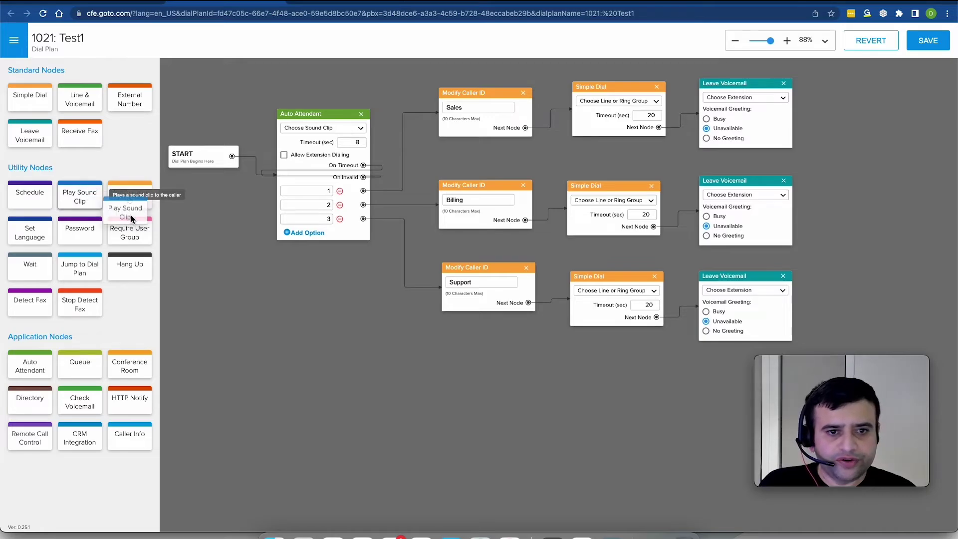
Add a Play Sound Clip node to the dial plan below the Auto Attendant node
drag(85, 200, 177, 230)
drag(226, 256, 229, 256)
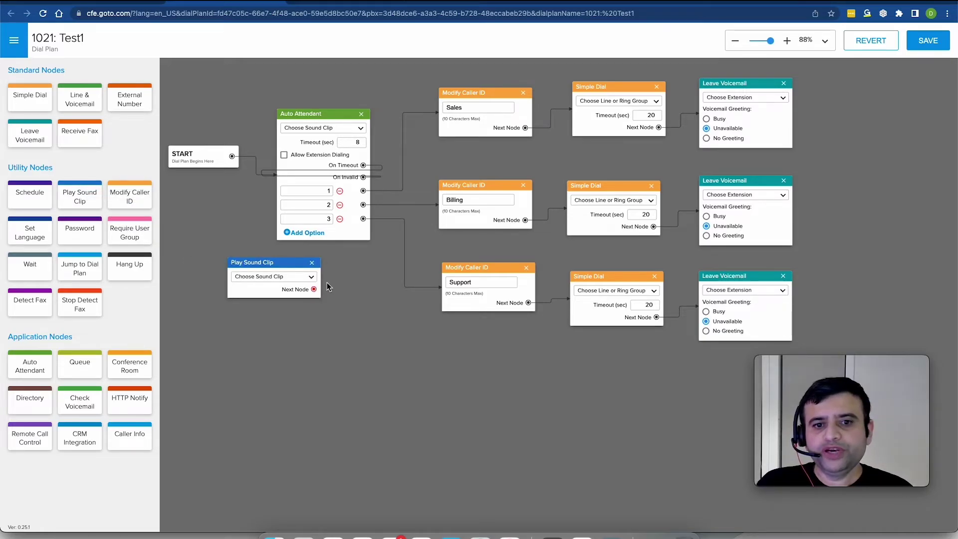
Assign the Welcome to Demo System recording to the Play Sound Clip node
click(312, 279)
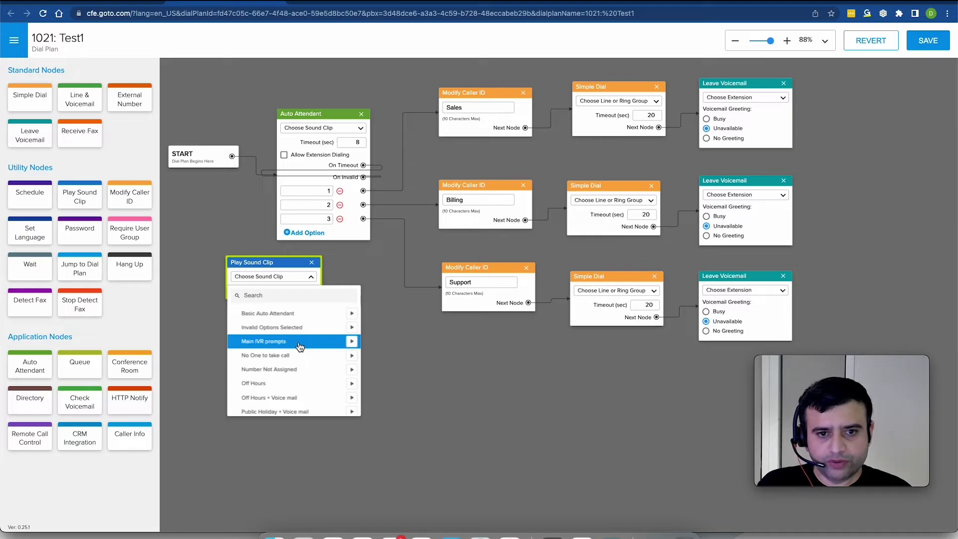
scroll(297, 381, down, 2)
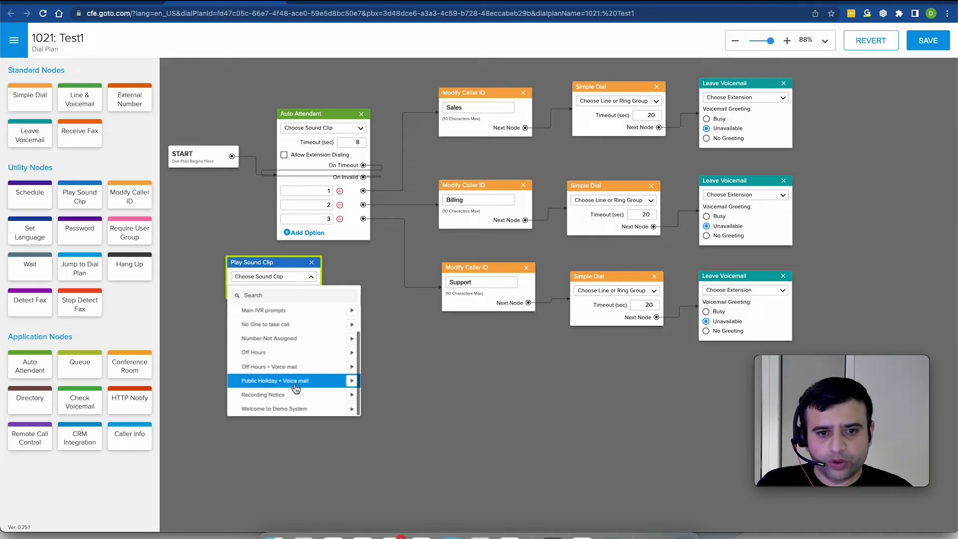
click(295, 408)
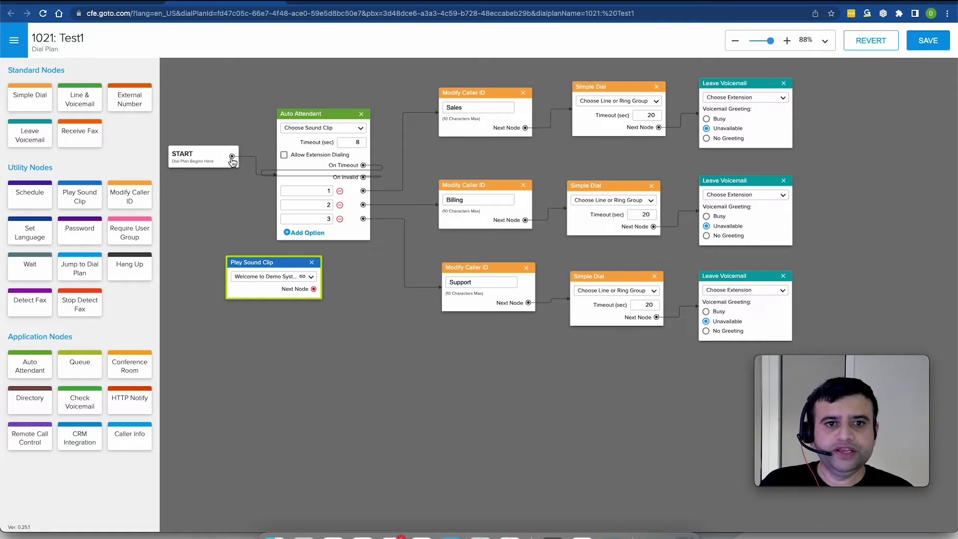
Route START into the Play Sound Clip node and connect that node's Next Node output to the Auto Attendant
drag(232, 156, 227, 180)
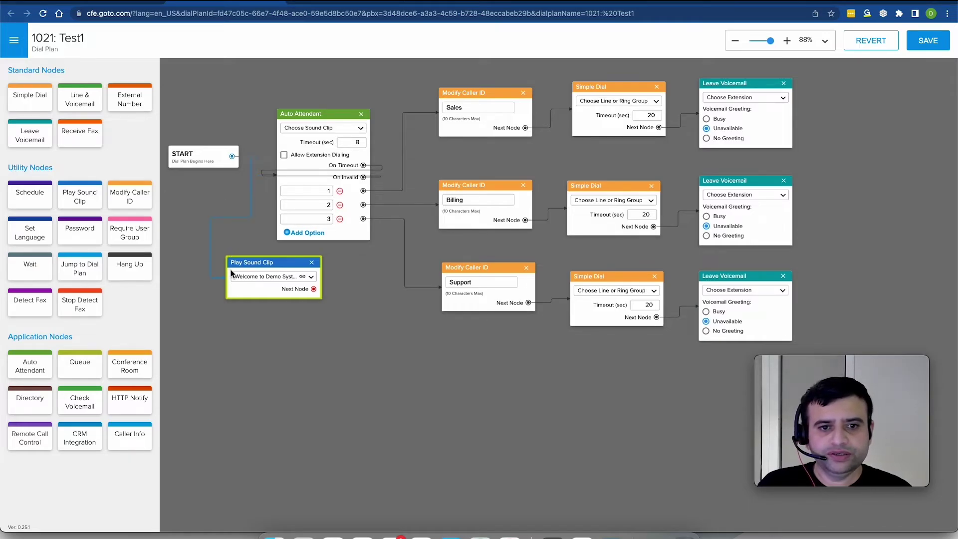
drag(231, 273, 222, 270)
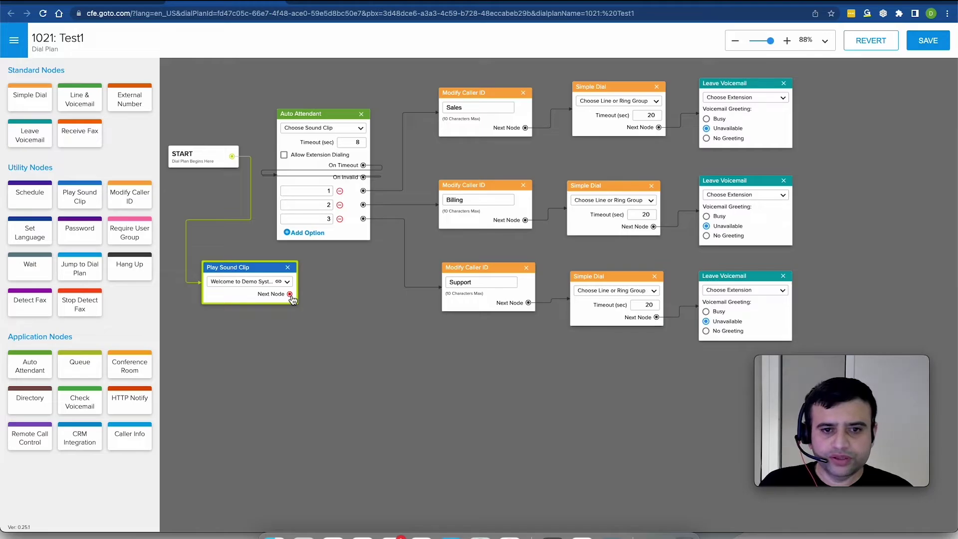
drag(291, 295, 285, 188)
drag(253, 269, 244, 282)
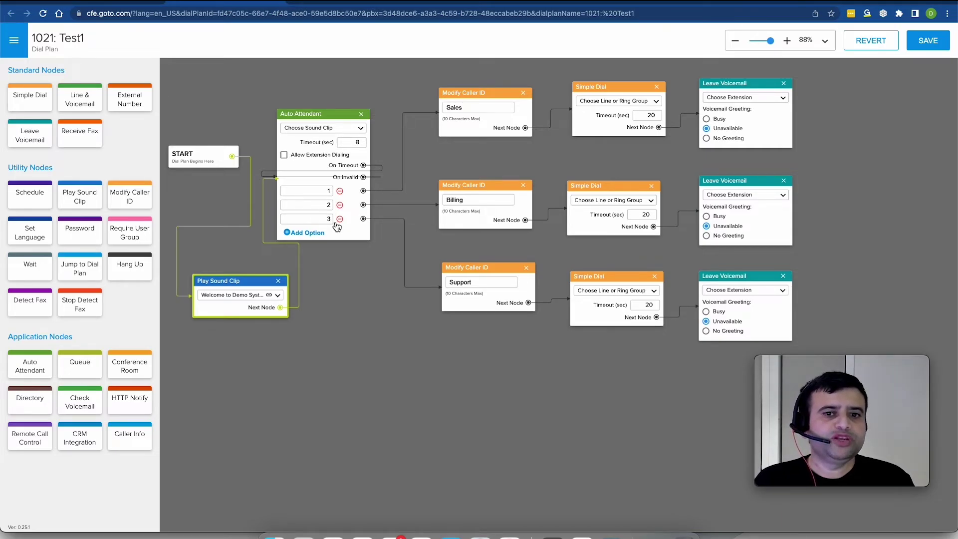
Allow extension dialing on the Auto Attendant node and set its sound clip to Basic Auto Attendant
click(284, 156)
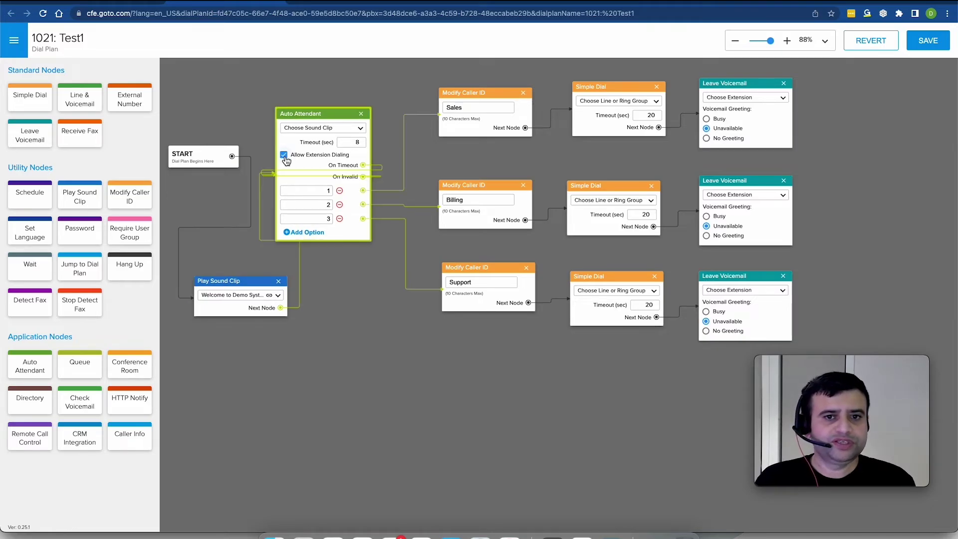
click(321, 129)
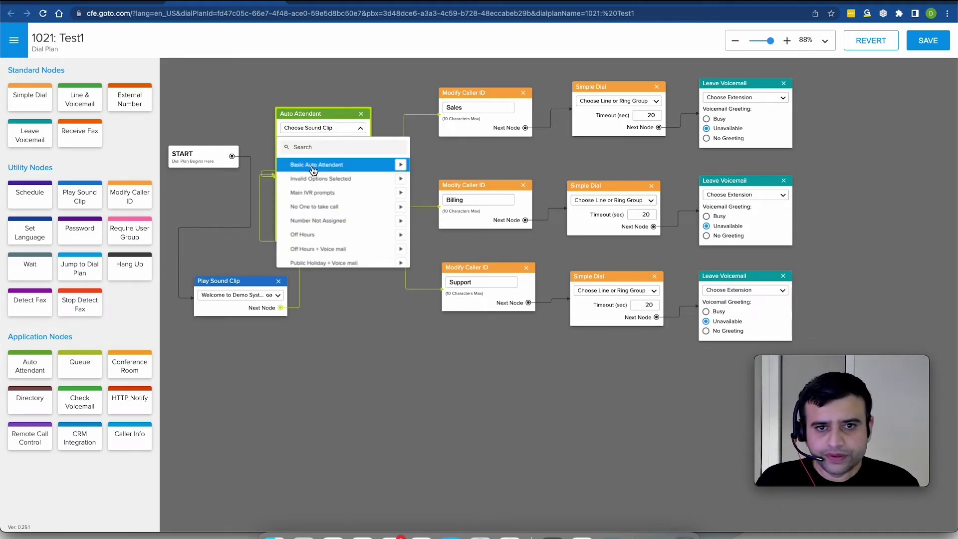
click(312, 169)
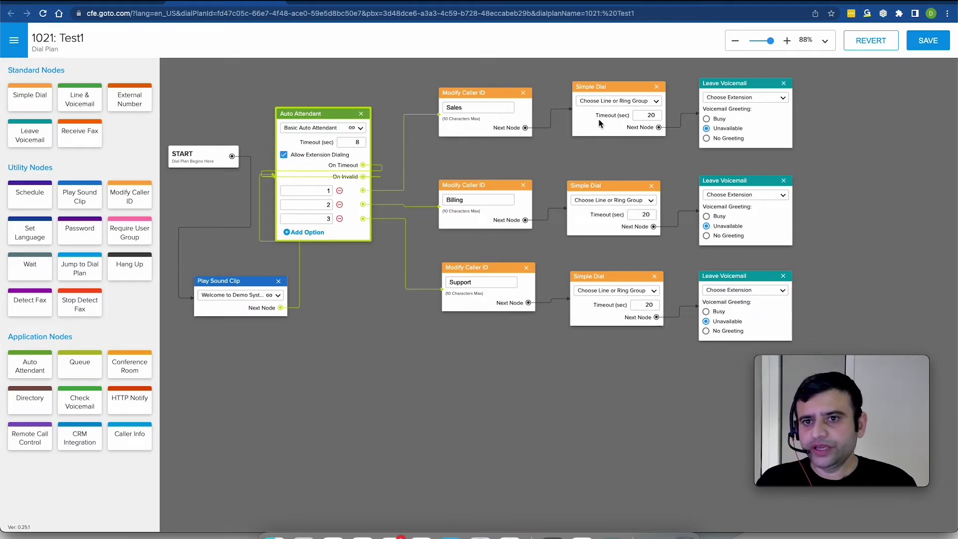
Set the Sales branch's Simple Dial node to ring group 1300: Sales-RG1
drag(609, 88, 602, 99)
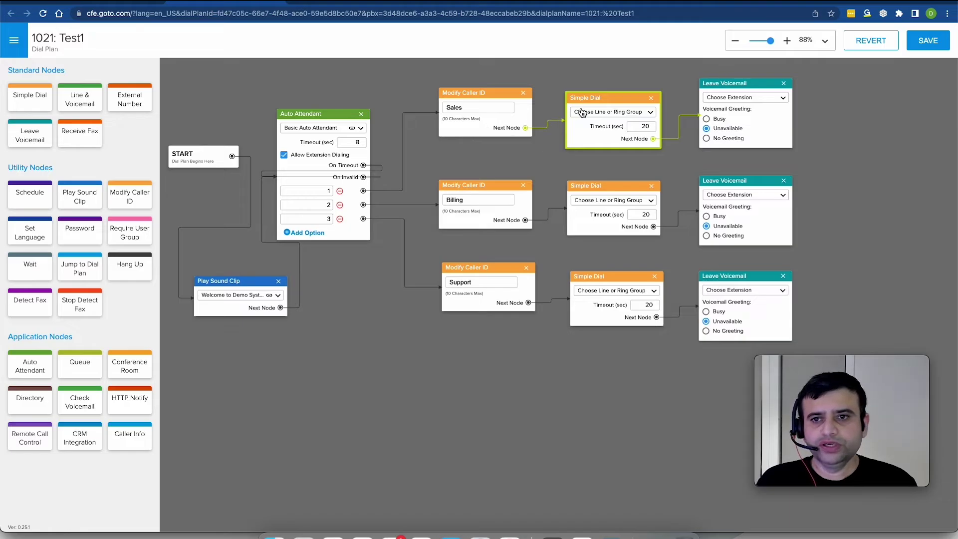
click(613, 116)
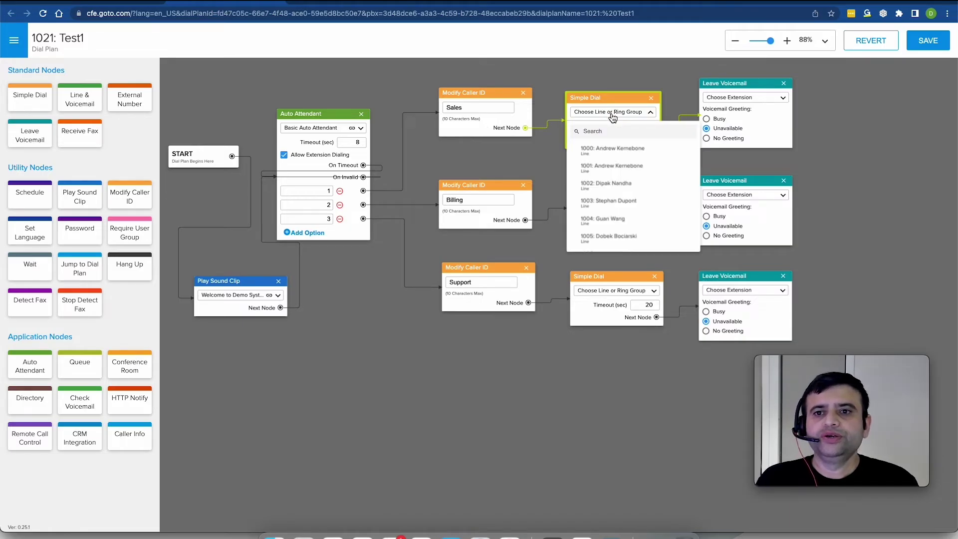
scroll(621, 192, down, 3)
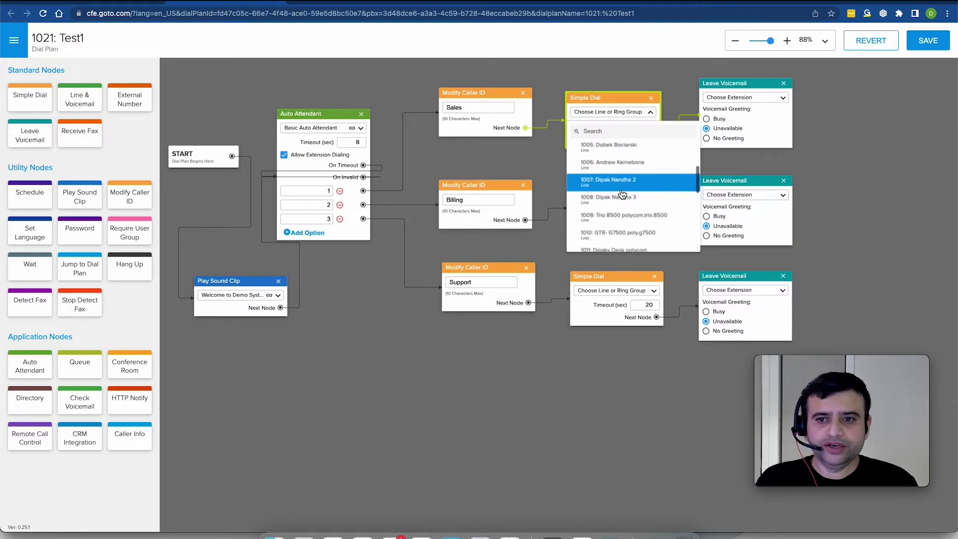
scroll(622, 194, down, 5)
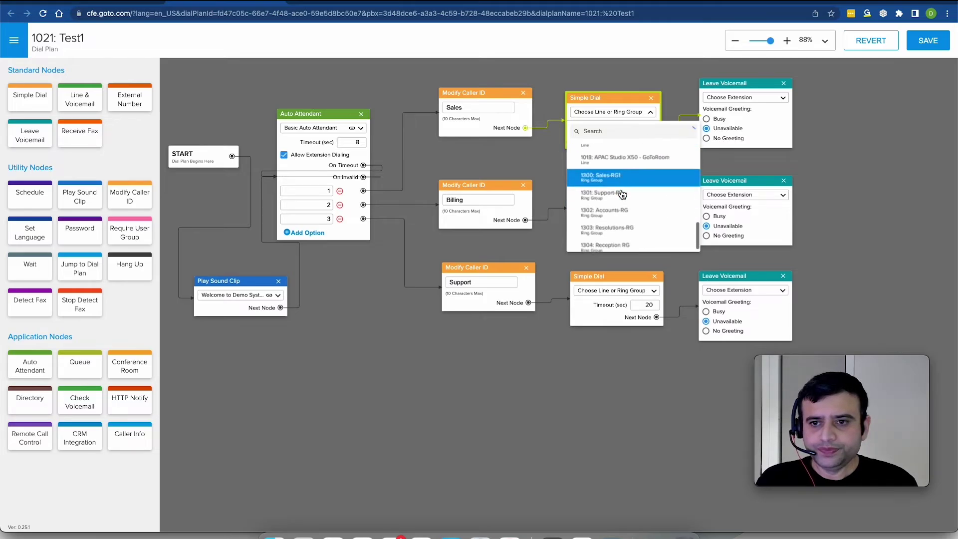
scroll(622, 195, down, 6)
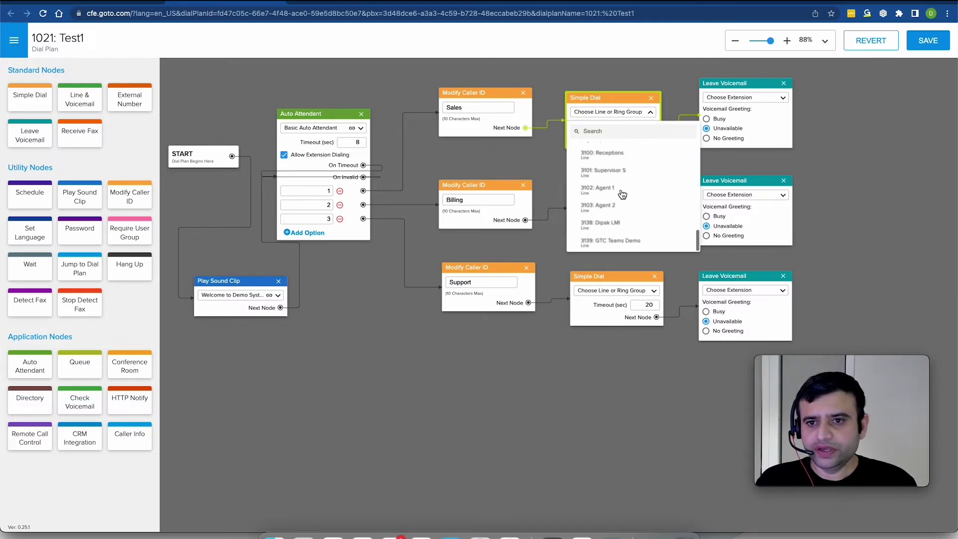
scroll(622, 194, up, 2)
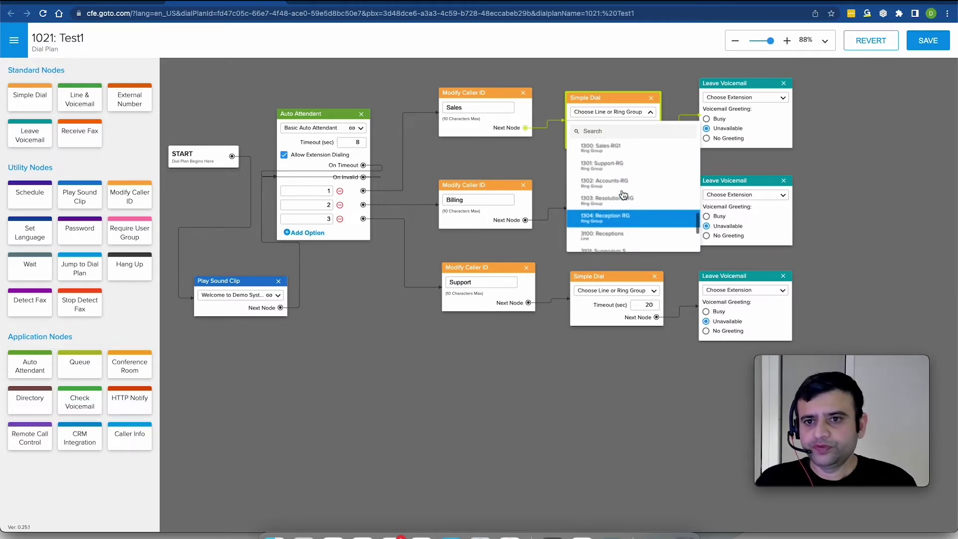
scroll(623, 194, up, 3)
click(620, 183)
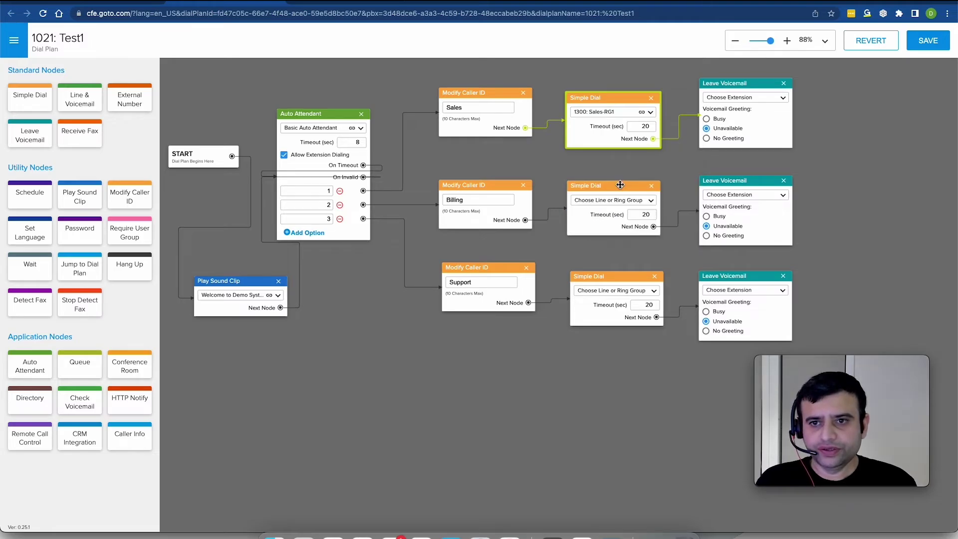
Set the Billing branch's Simple Dial node to ring group 1302: Accounts-RG
click(614, 200)
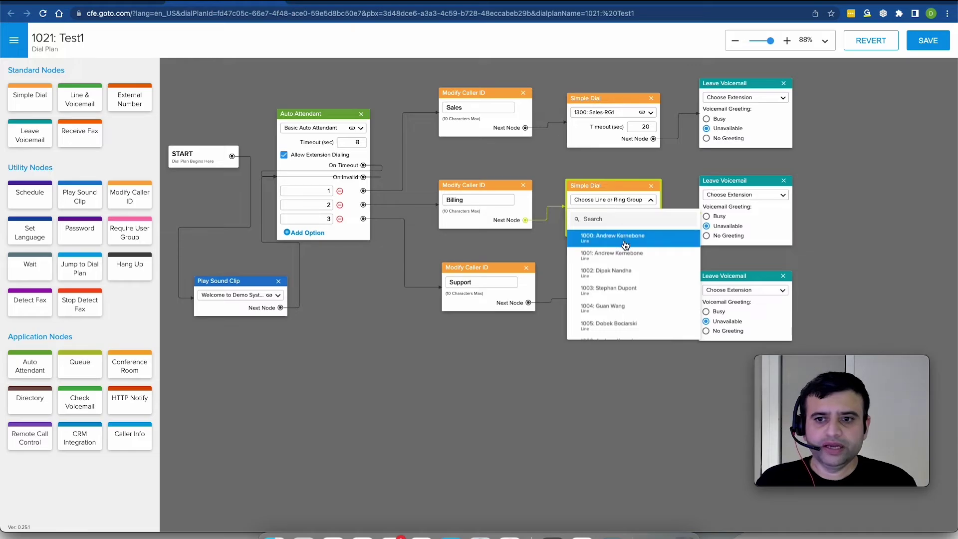
scroll(627, 248, down, 5)
scroll(627, 248, down, 5)
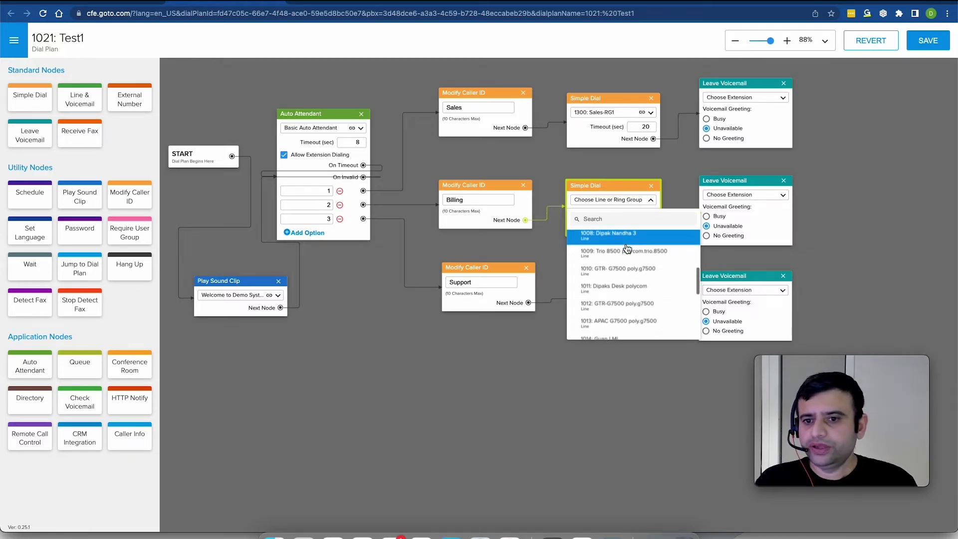
scroll(627, 248, down, 5)
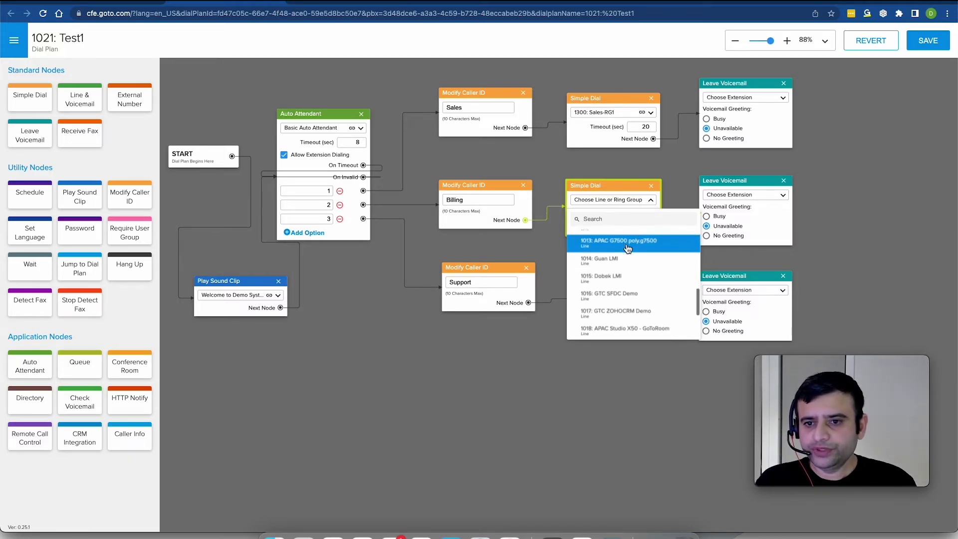
scroll(628, 248, down, 1)
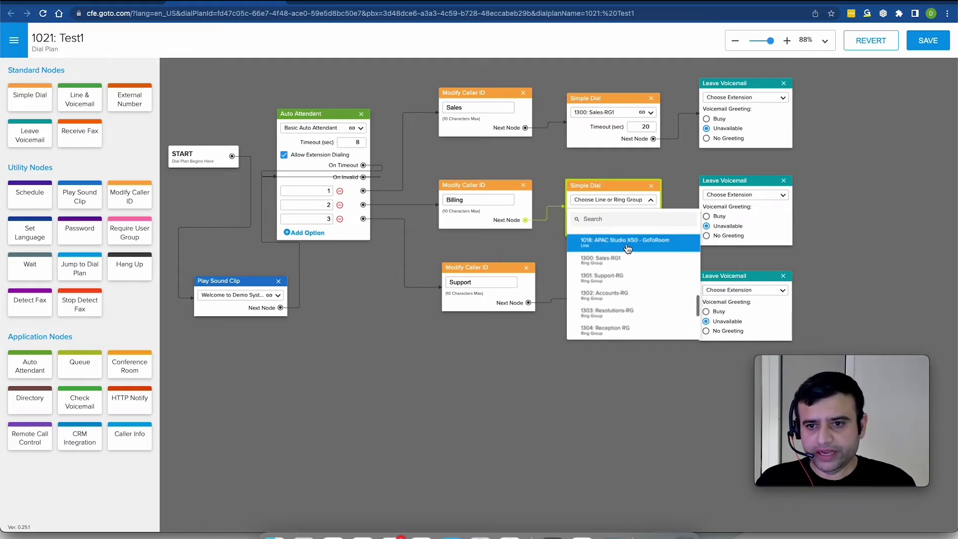
click(618, 297)
Set the Support branch's Simple Dial node to ring group 1301: Support-RG
click(618, 291)
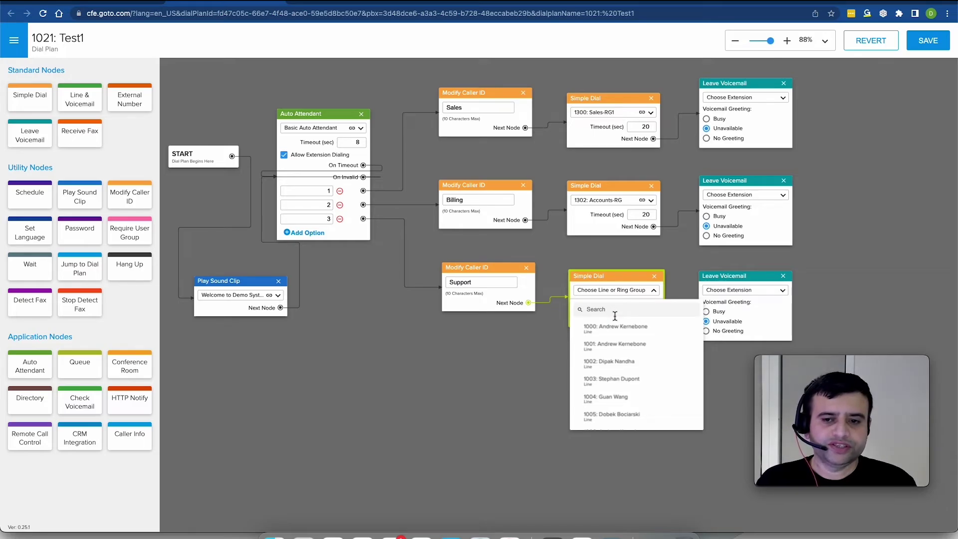
scroll(636, 371, down, 2)
scroll(638, 373, down, 5)
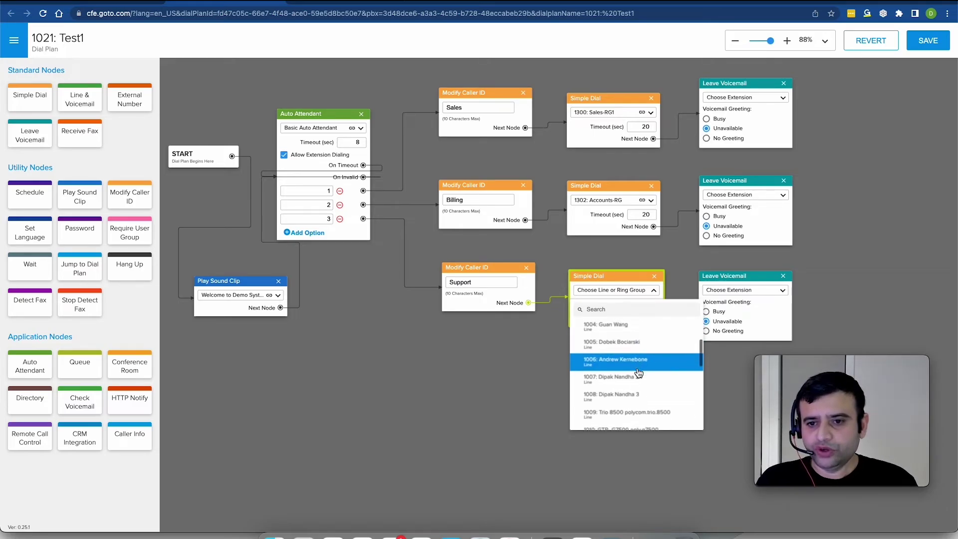
scroll(638, 373, down, 3)
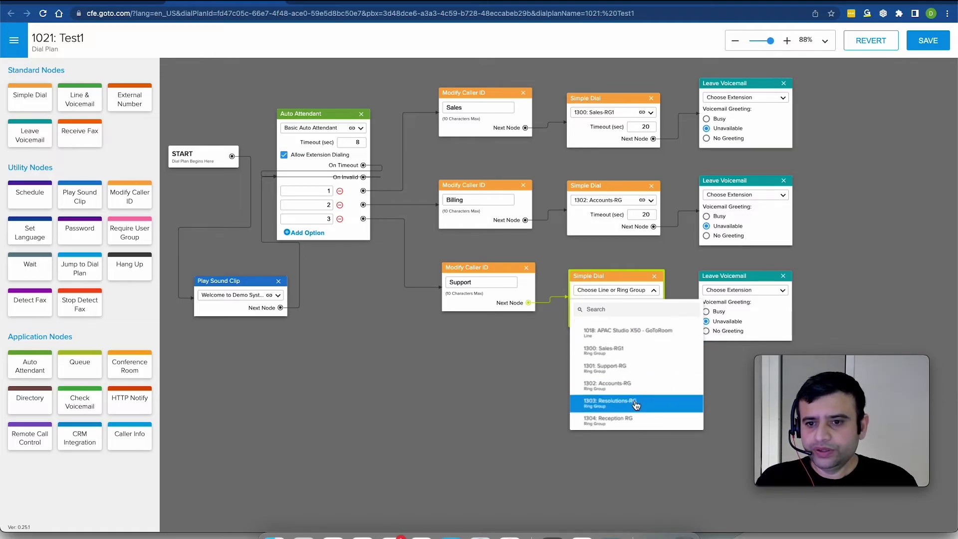
click(632, 366)
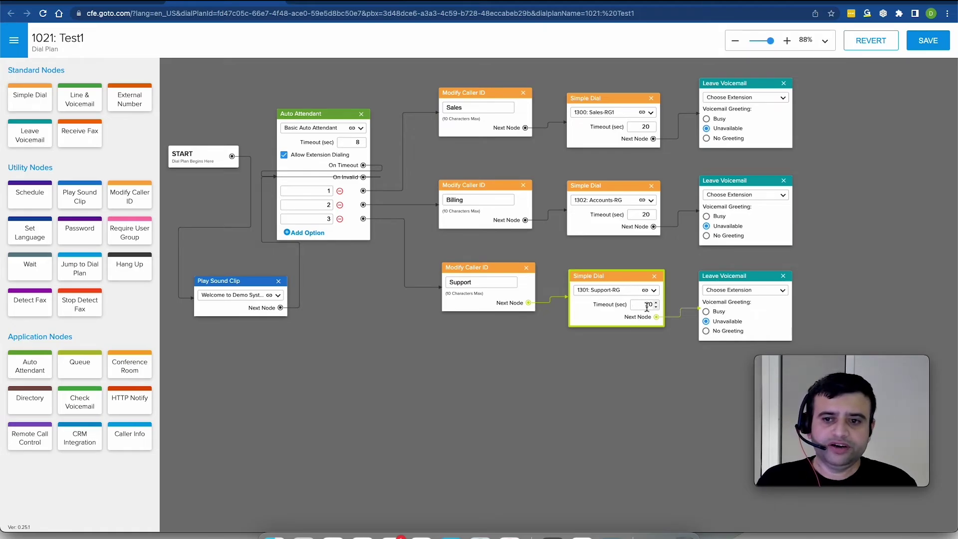
Review the Support branch's dial timeout and the extensions available for its Leave Voicemail node
drag(647, 308, 654, 310)
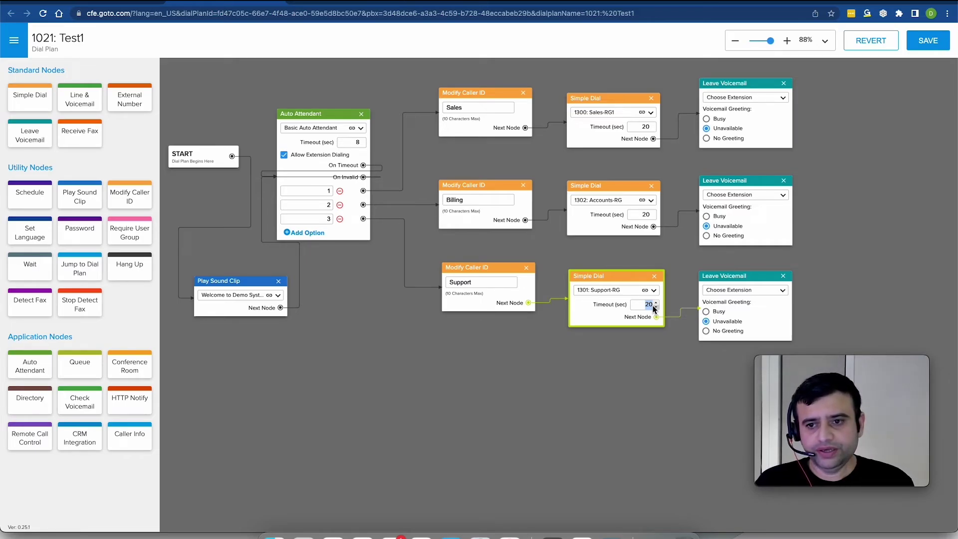
click(727, 291)
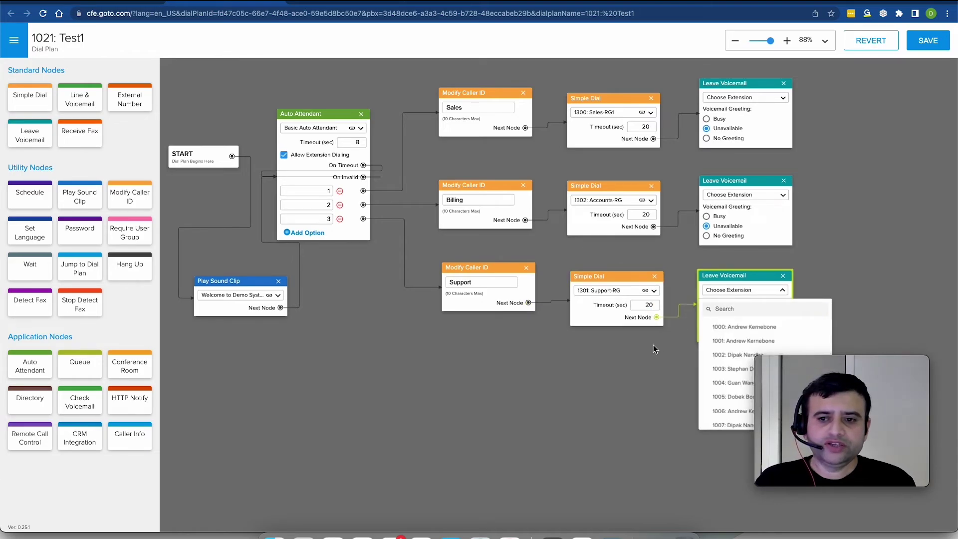
click(642, 353)
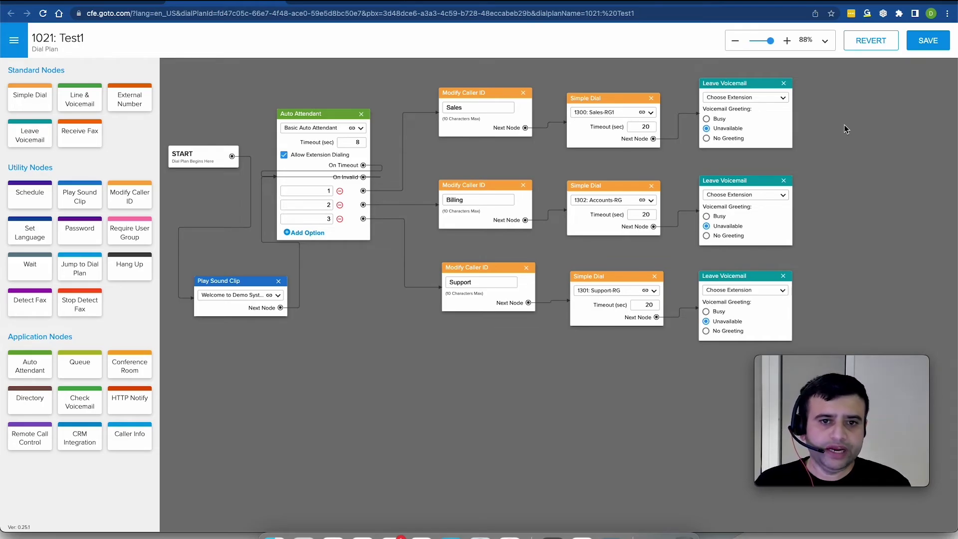
Save the Test1 dial plan
click(926, 42)
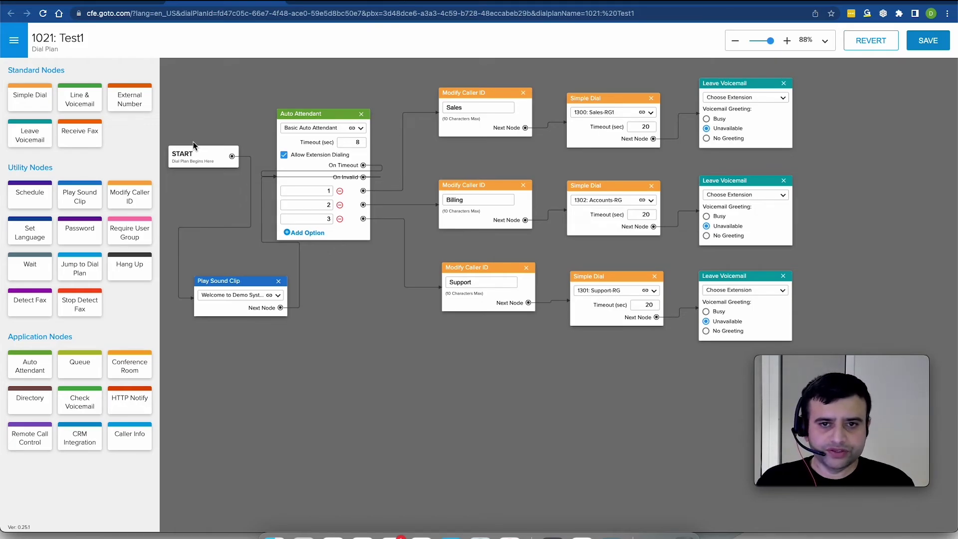
Review the sound clips available for the Auto Attendant node without changing its selection
click(362, 131)
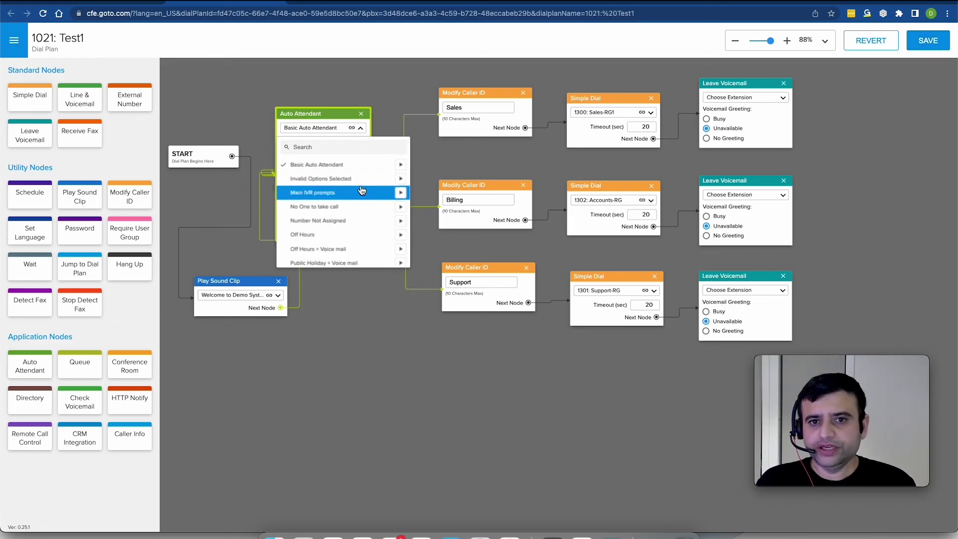
scroll(349, 207, down, 2)
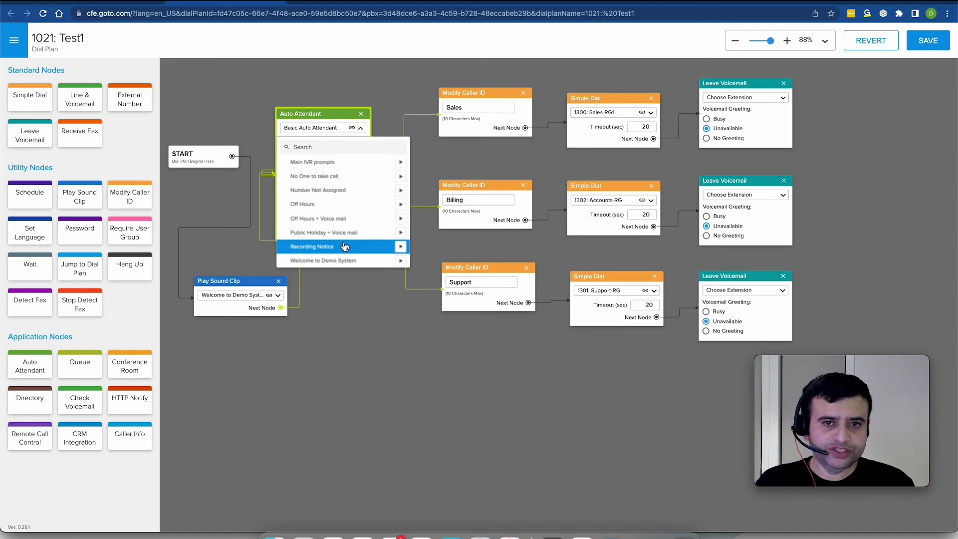
click(392, 95)
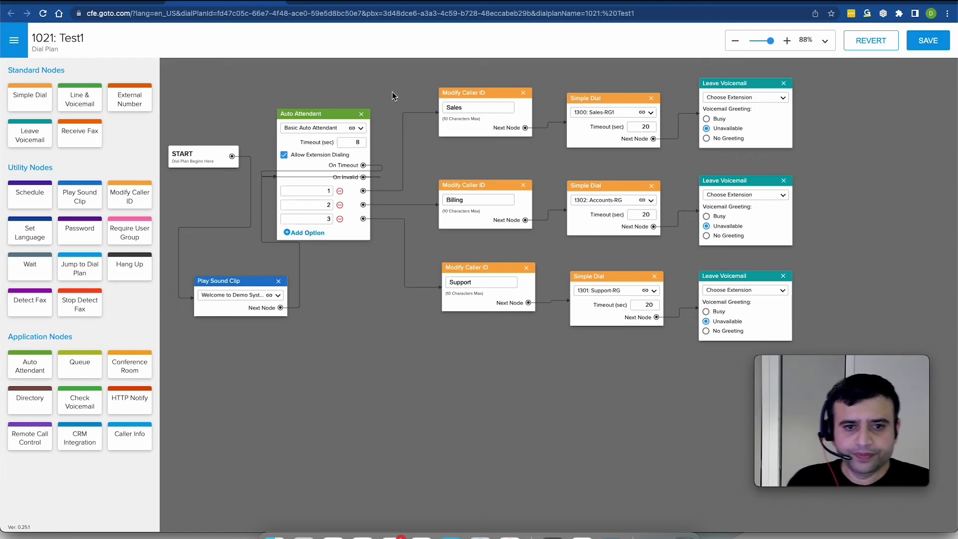
Switch to GoTo Admin and view the members of the Reception RG ring group (extension 1304)
click(281, 3)
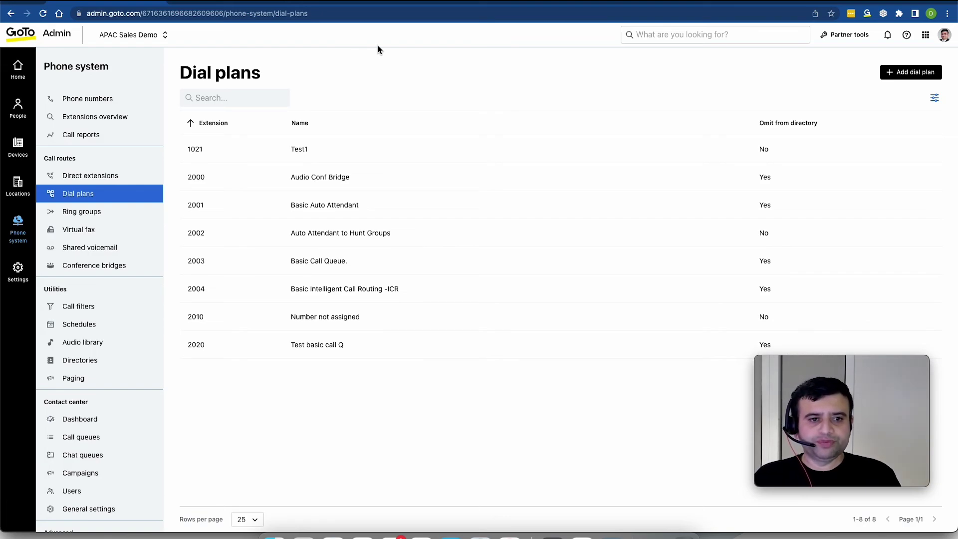
click(95, 211)
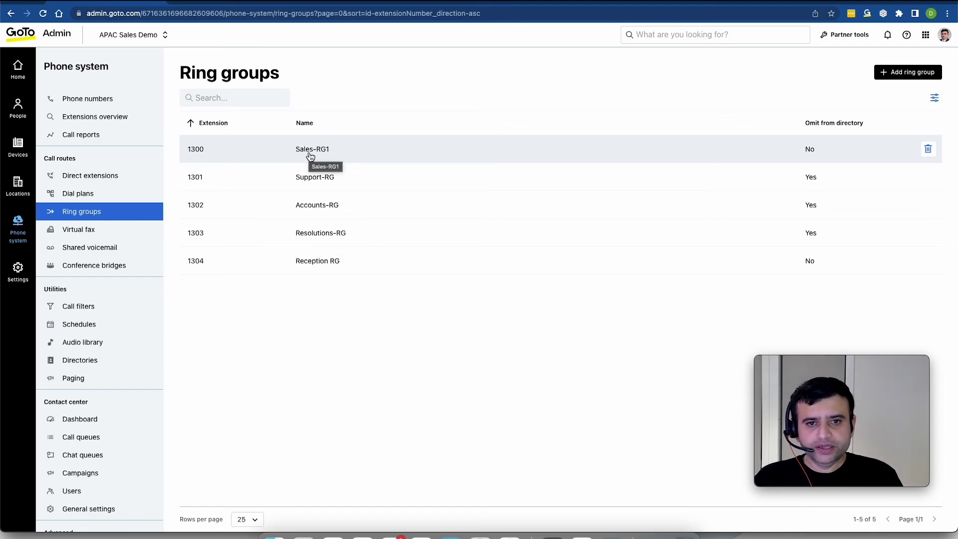
click(308, 261)
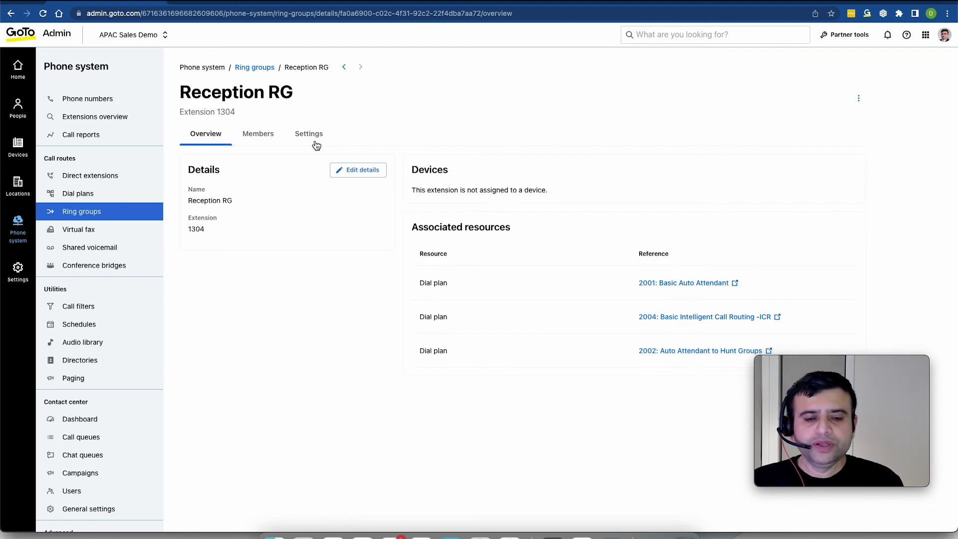
click(268, 139)
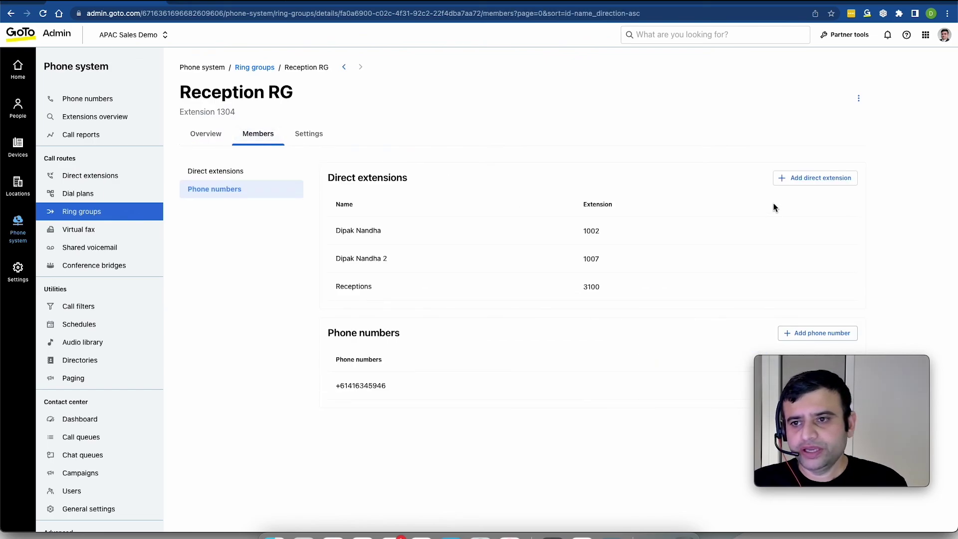
Review the direct extensions that can be added to the Reception RG ring group and dismiss the dialog without adding any
click(788, 185)
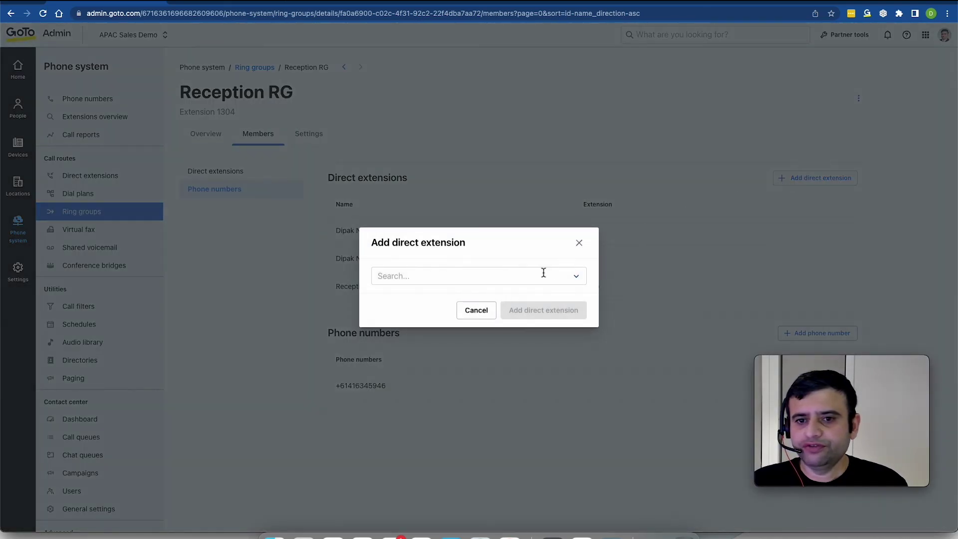
click(541, 274)
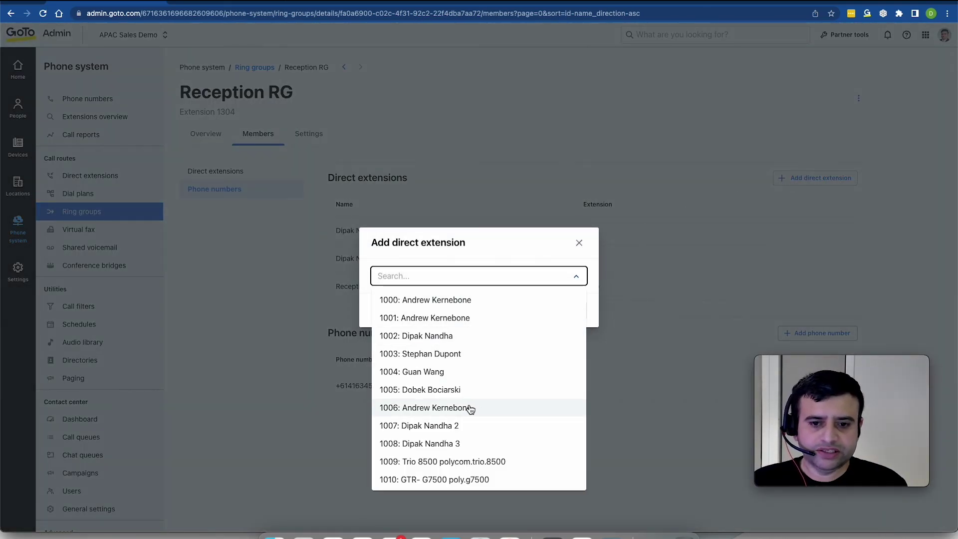
scroll(469, 406, down, 5)
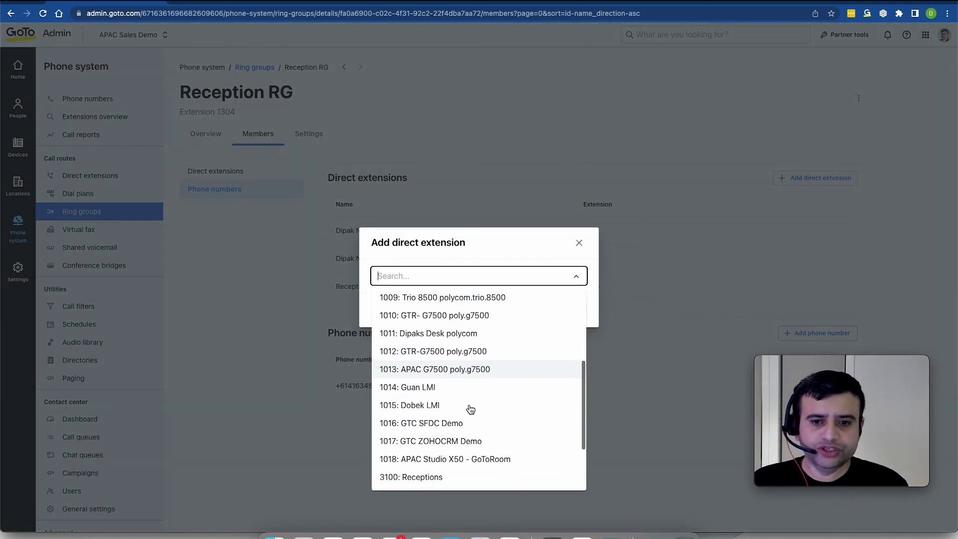
click(578, 248)
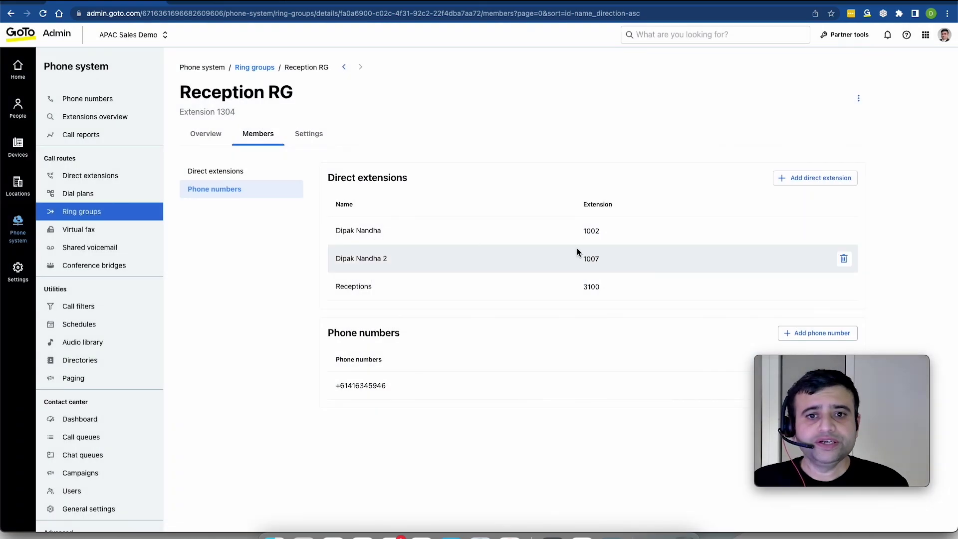